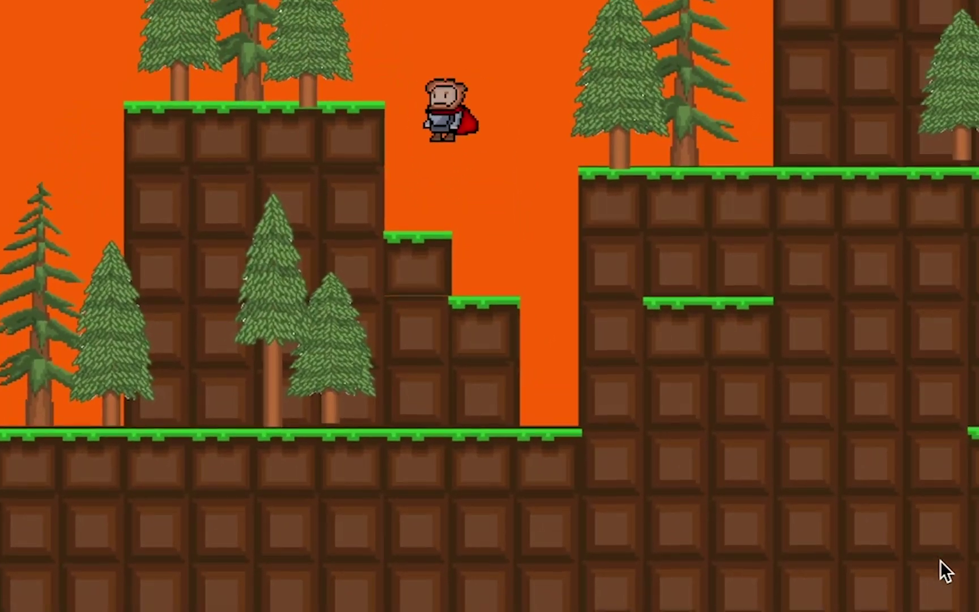
key("Right")
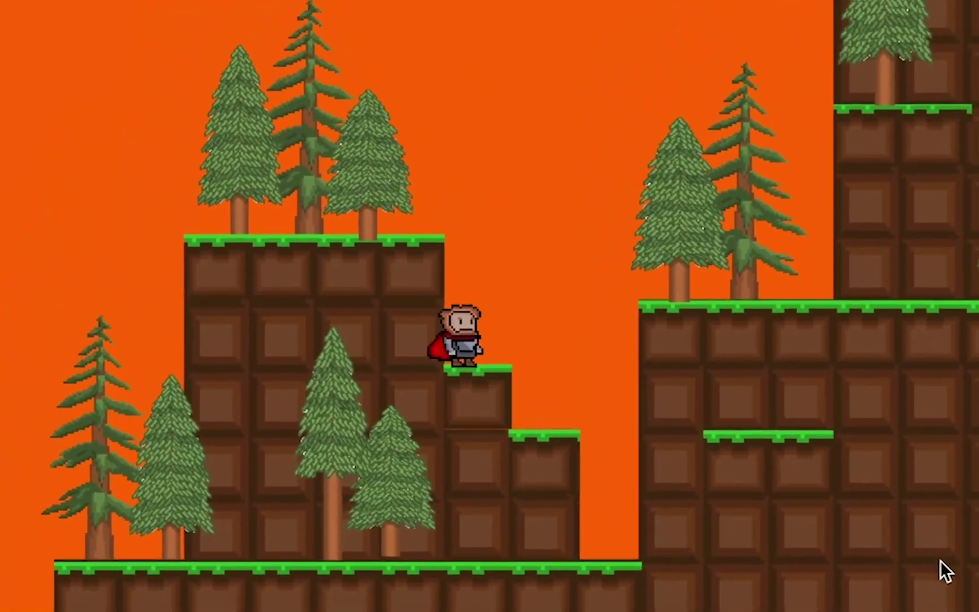
key("Right")
key("space")
key("Left")
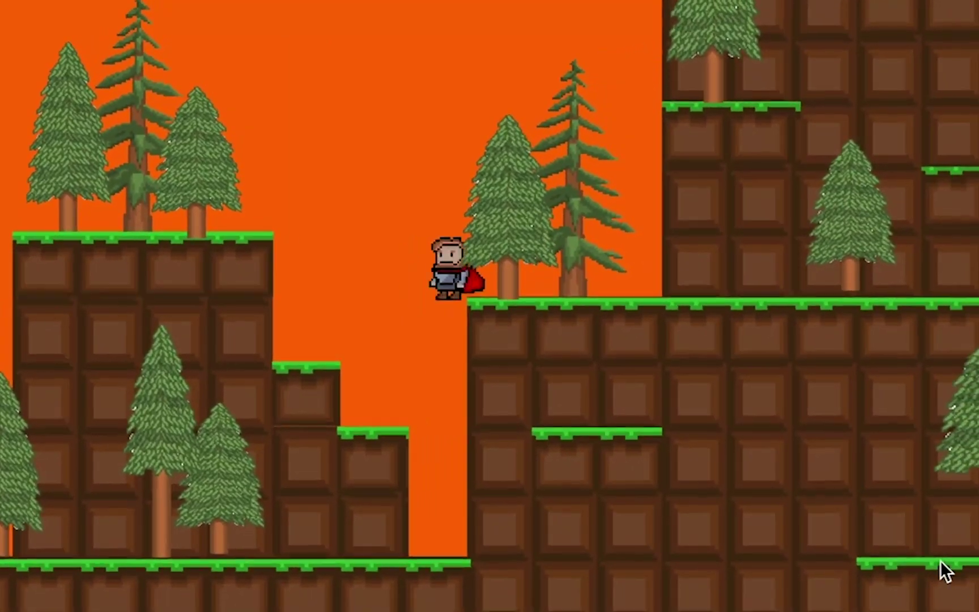
key("Right")
key("Left")
key("Right")
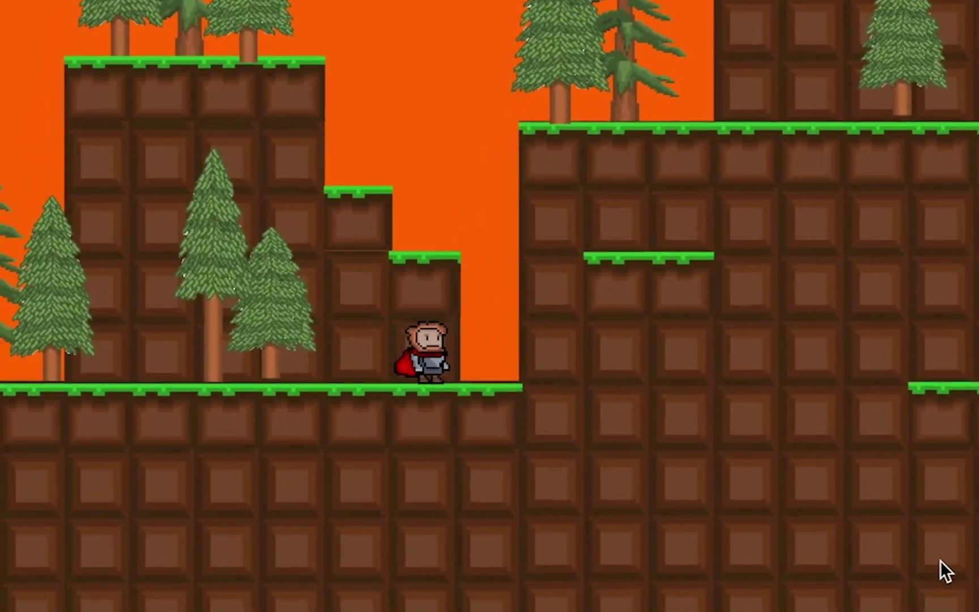
key("space")
key("Left")
key("space")
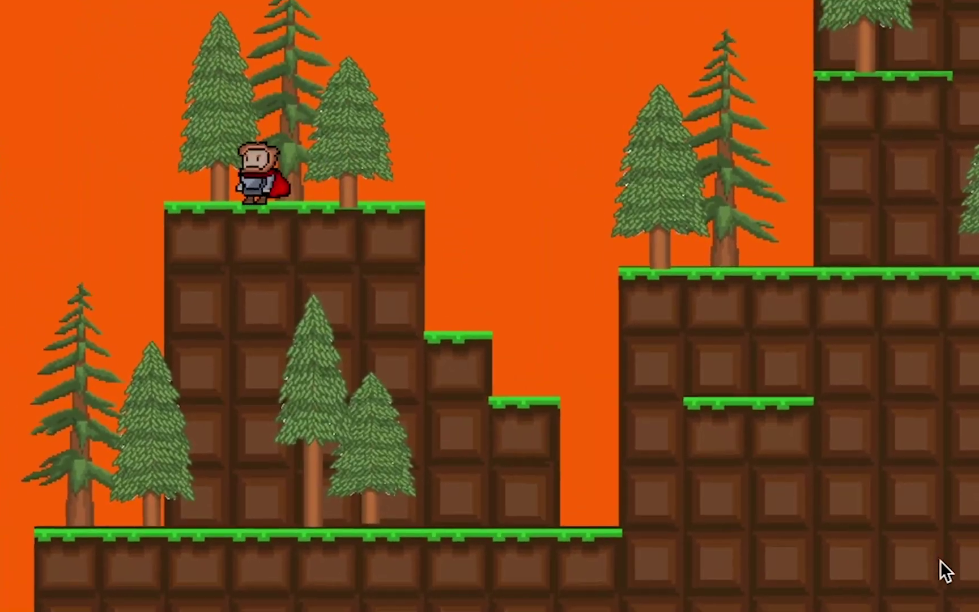
key("Right")
key("space")
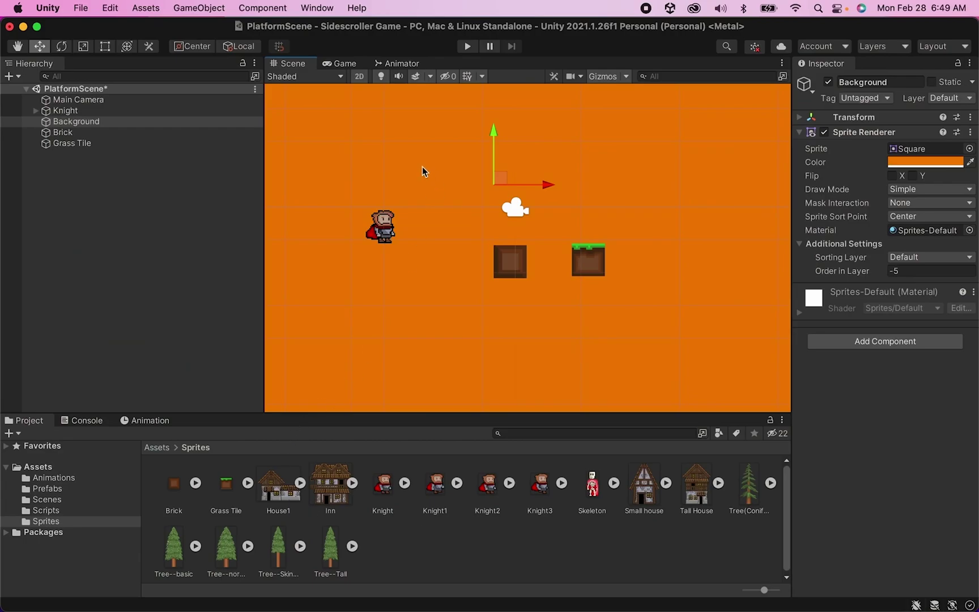
- Examine the Sprite Renderer settings of the Knight, Brick and Grass Tile objects in the scene
left_click(378, 232)
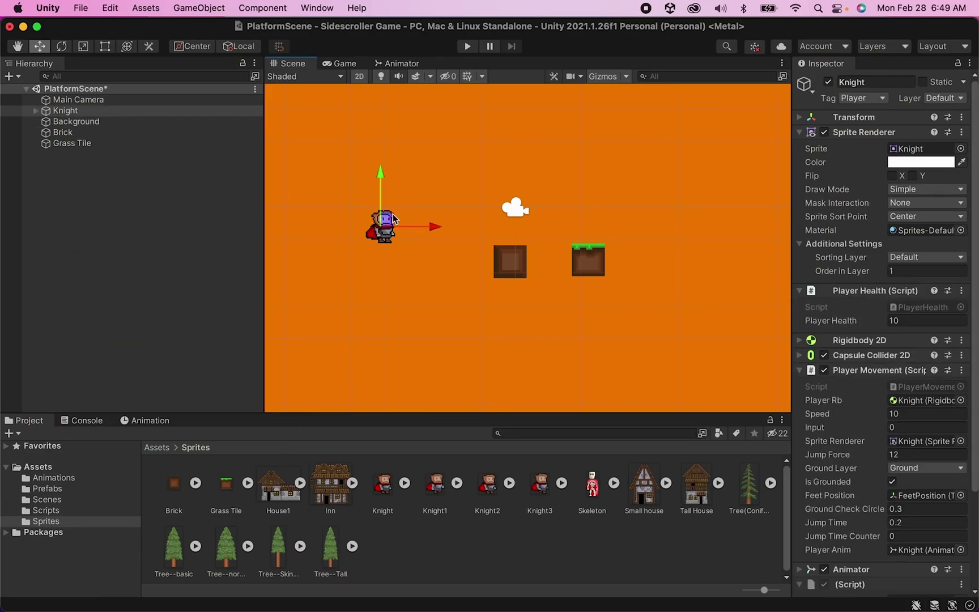
left_click(515, 261)
left_click(610, 256)
left_click(592, 256)
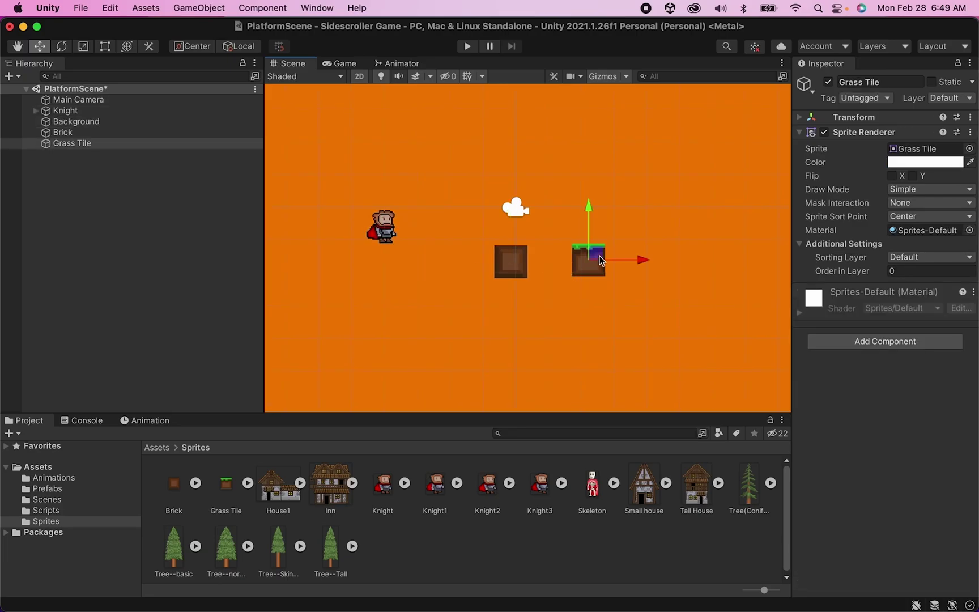
left_click(515, 261)
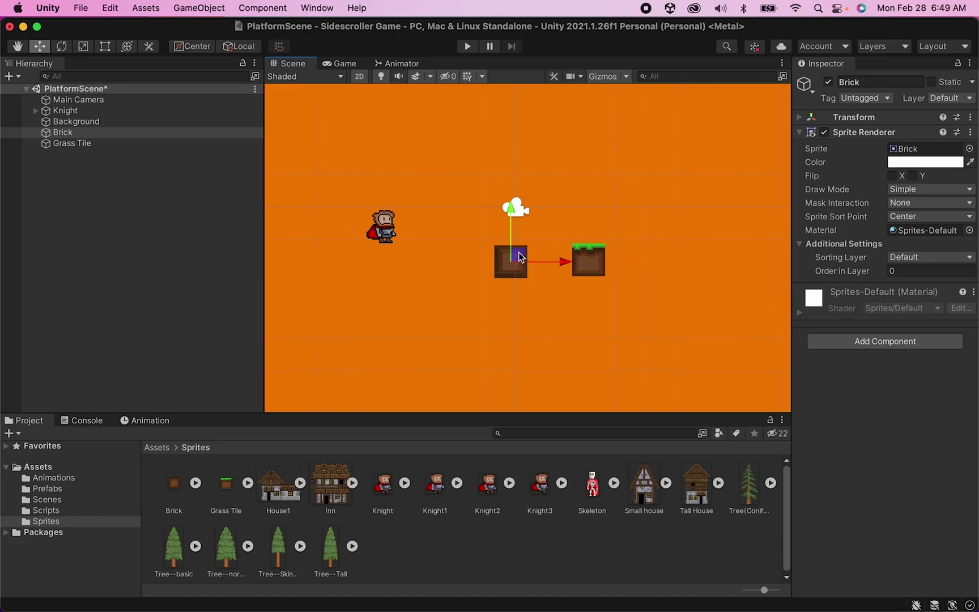
left_click(583, 251)
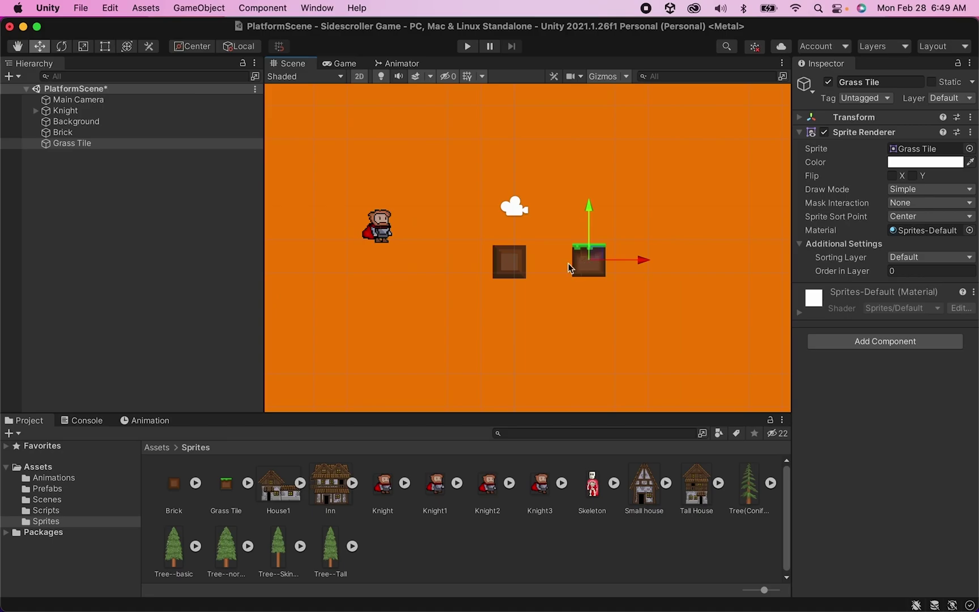
- Set the Brick object's Sprite Renderer draw mode to Tiled
left_click(513, 263)
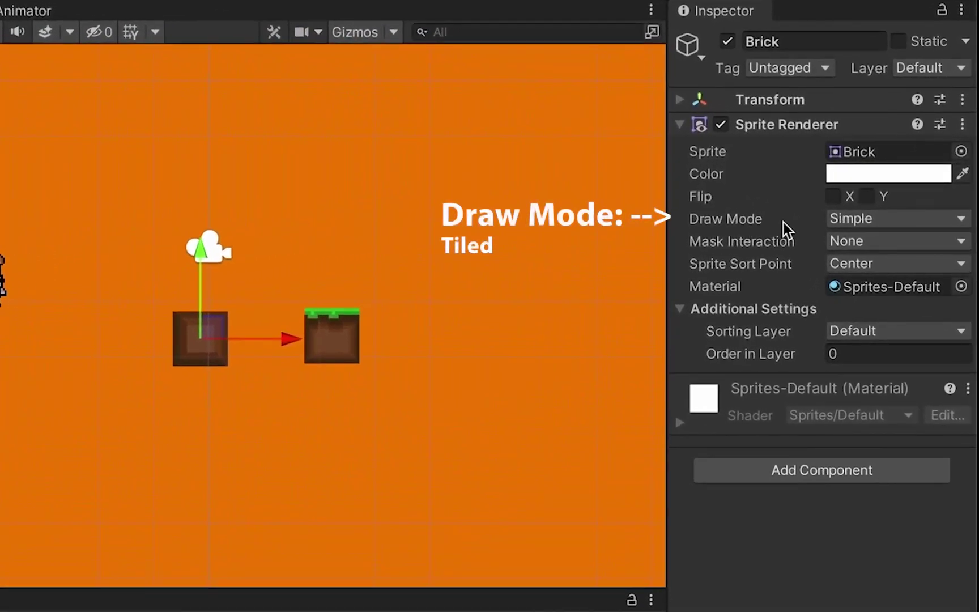
left_click(848, 223)
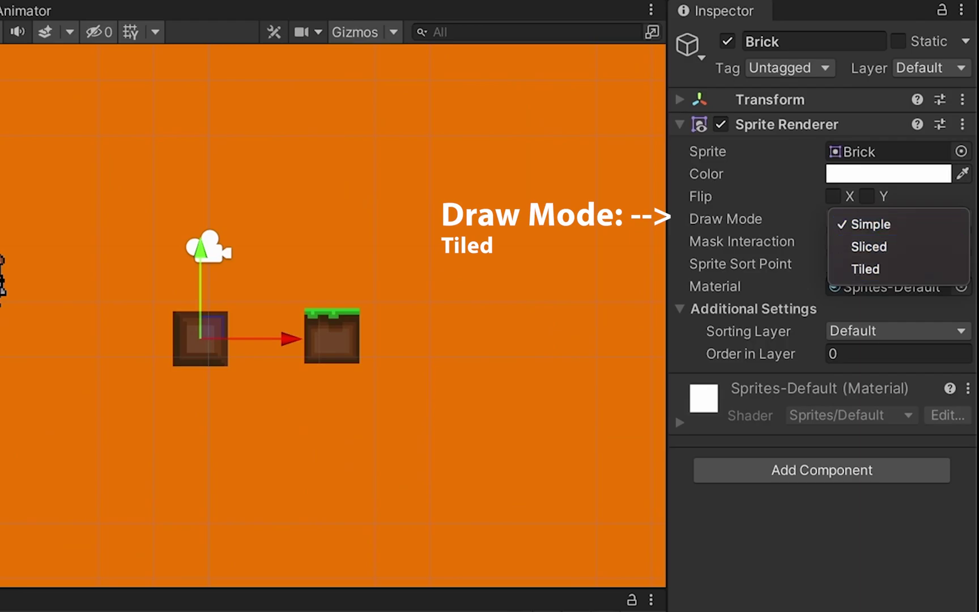
left_click(856, 273)
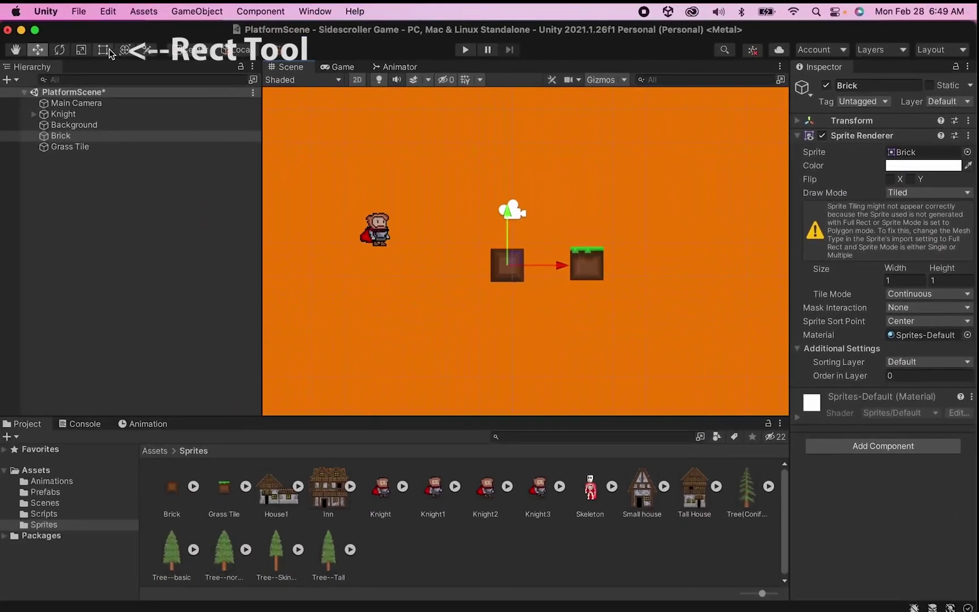
- Stretch the Brick with the Rect Tool to about 8.13 by 3.07 and move the block below the grass tile
left_click(102, 49)
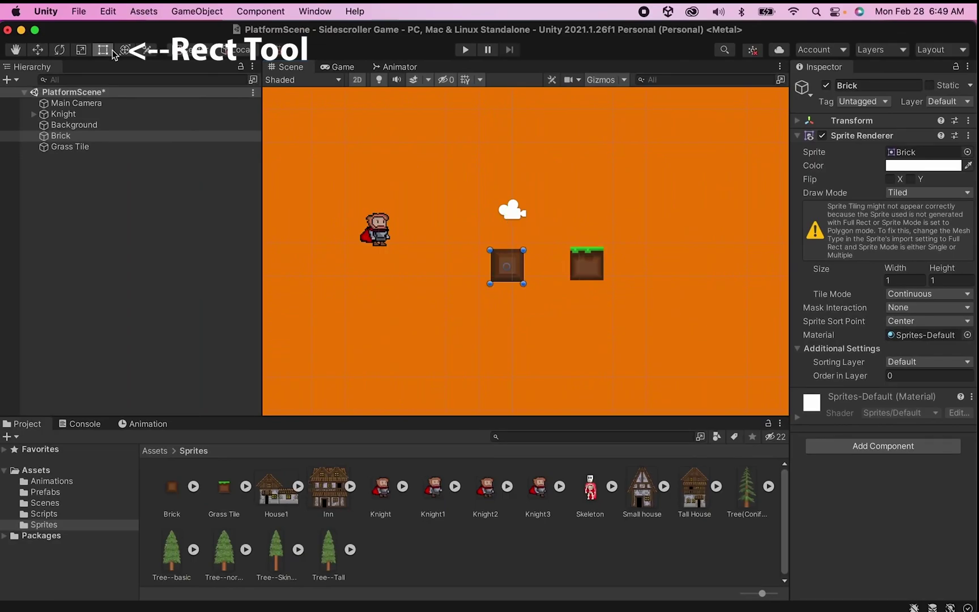
left_click_drag(523, 250, 759, 180)
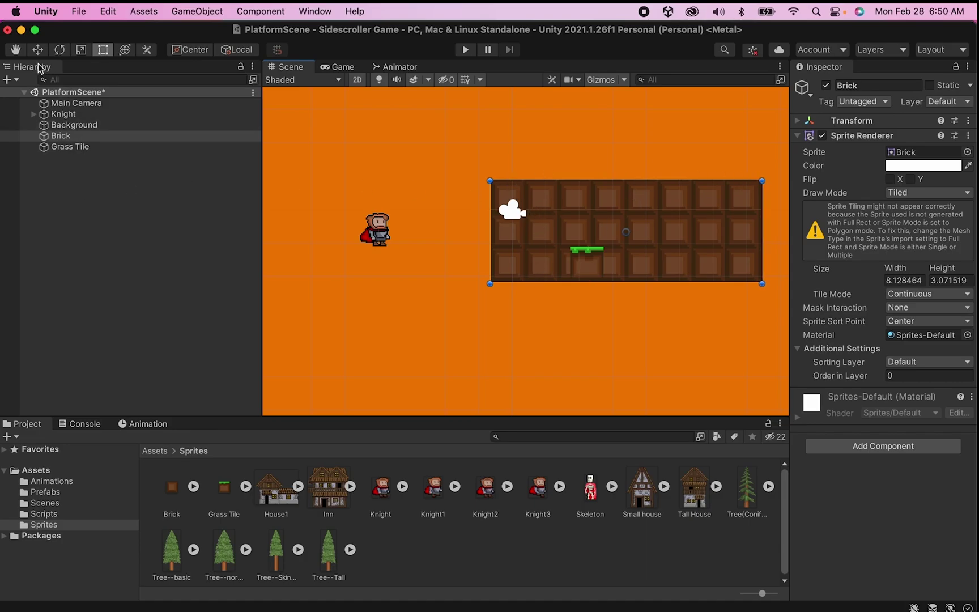
left_click(38, 49)
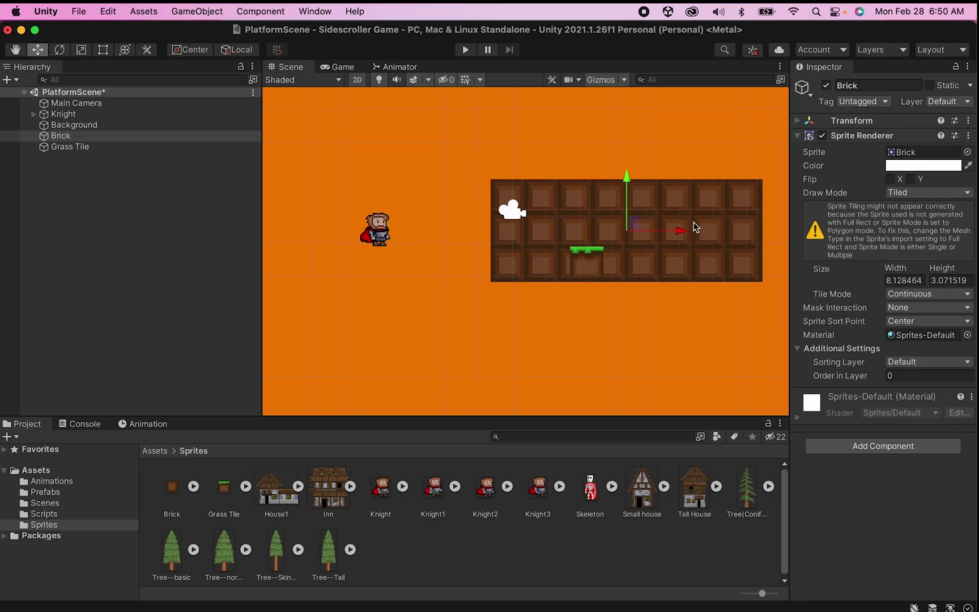
left_click_drag(636, 229, 544, 346)
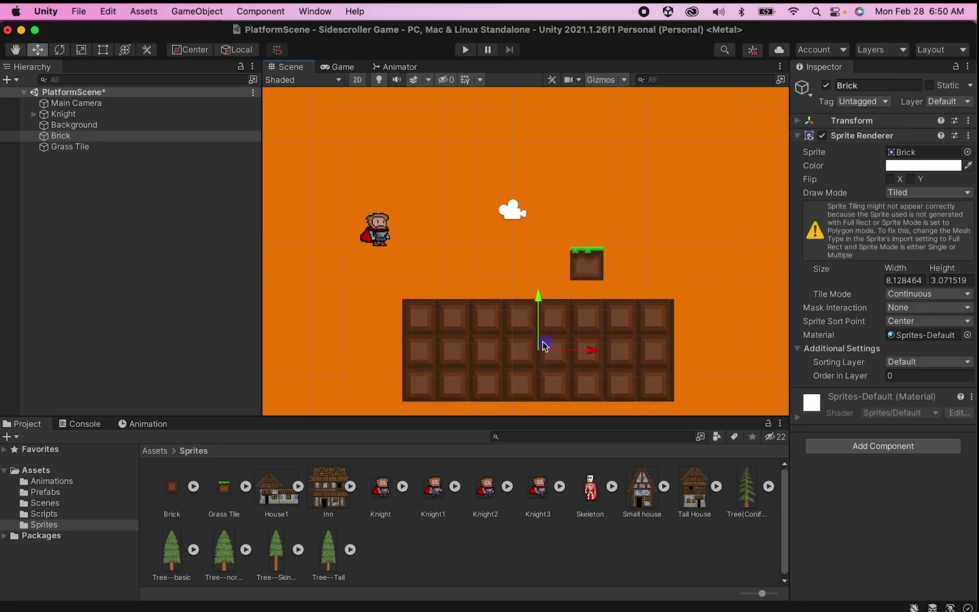
- Set the Grass Tile's draw mode to Tiled and stretch it leftward to a strip about 5.96 wide and 1.02 high
left_click(591, 266)
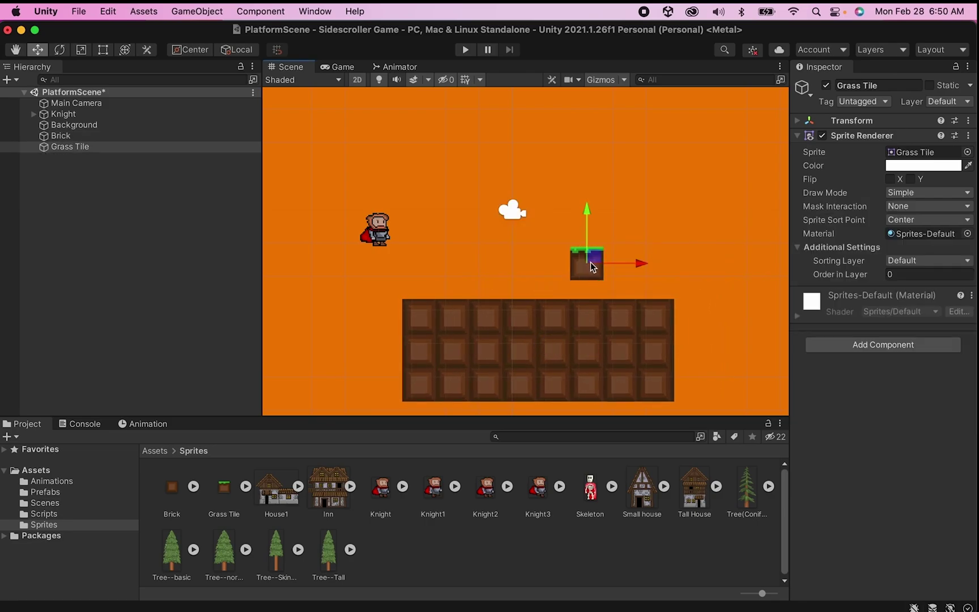
left_click(917, 192)
left_click(922, 223)
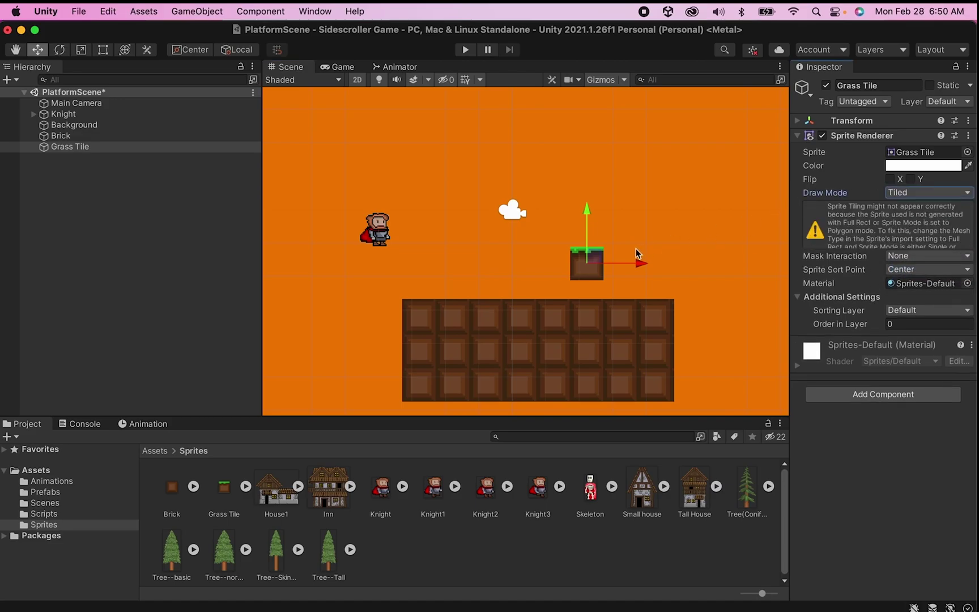
left_click(103, 51)
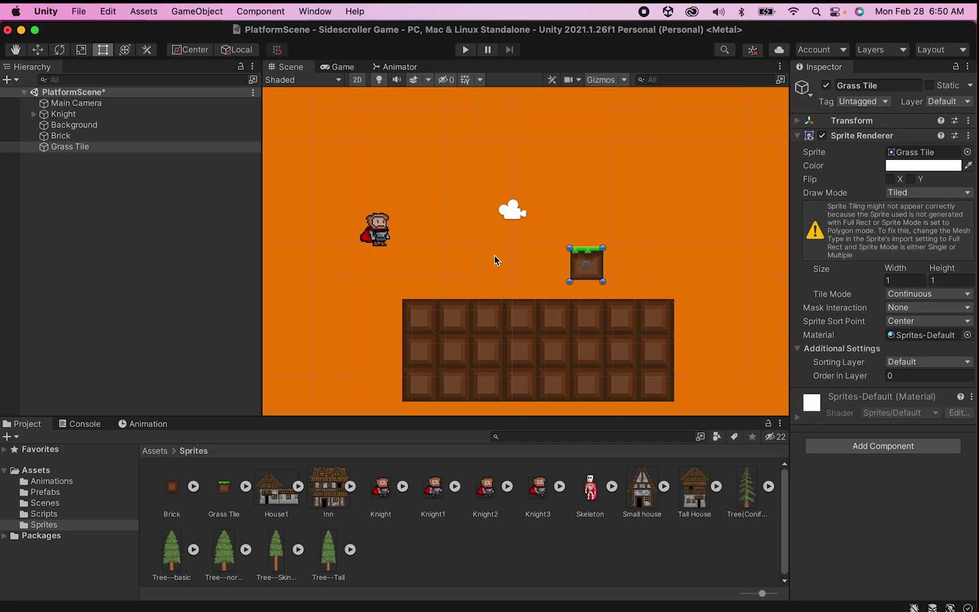
left_click_drag(567, 247, 401, 248)
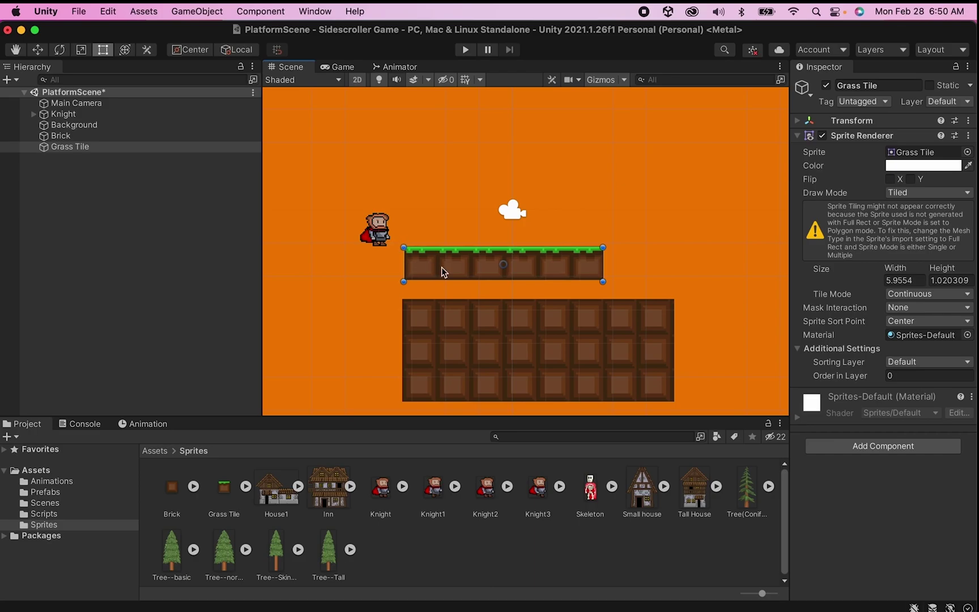
- Add a Box Collider 2D component to the Grass Tile
left_click(857, 448)
type("bo")
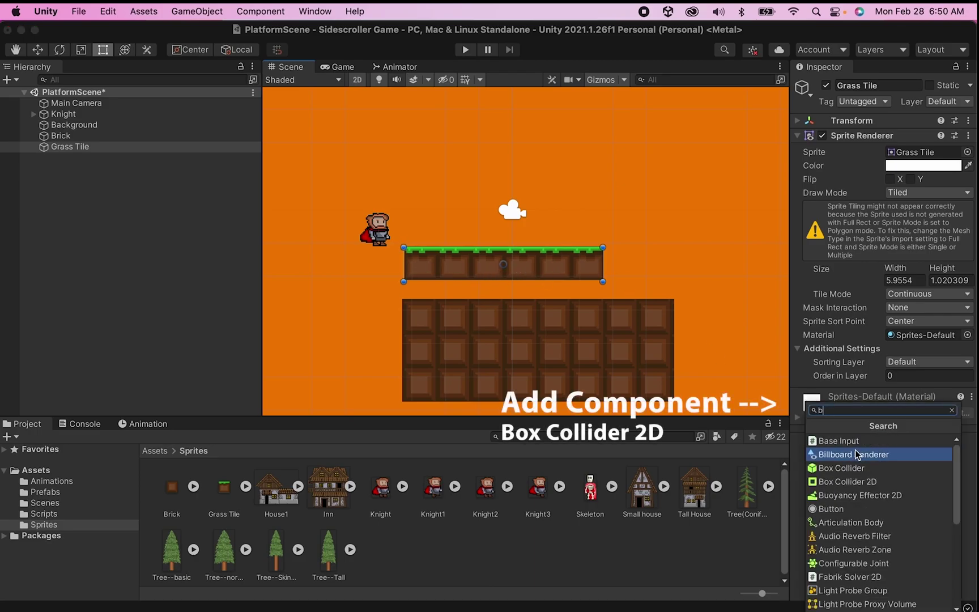
left_click(858, 455)
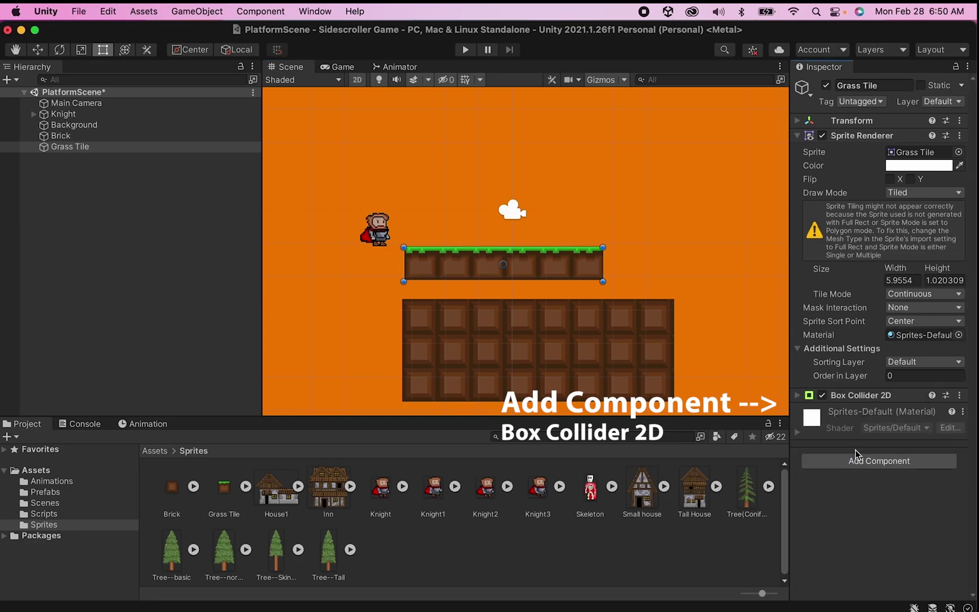
- Edit the Grass Tile's box collider to span the full strip, about 5.94 wide, and cover only its top grassy edge
left_click(799, 396)
left_click(895, 414)
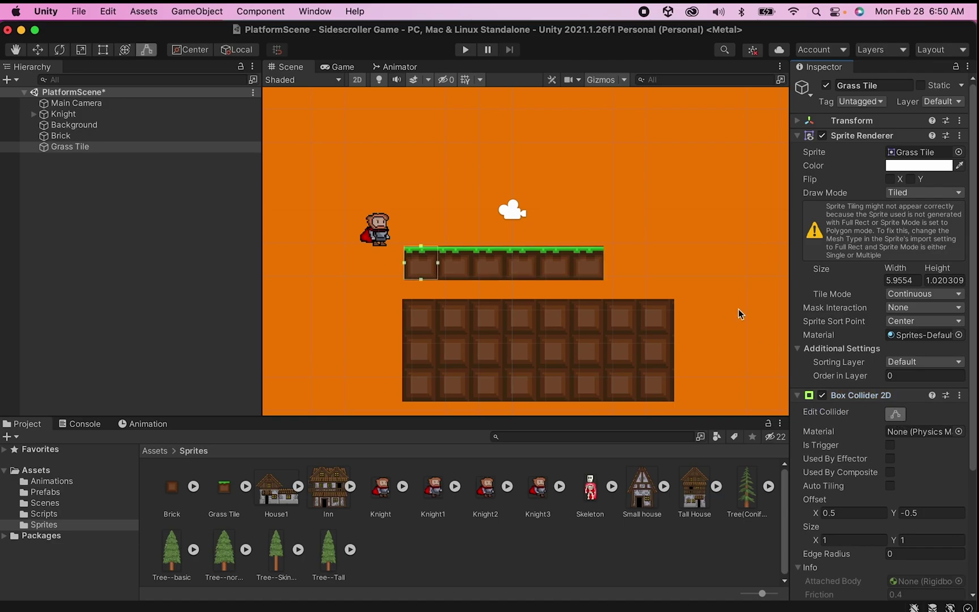
left_click_drag(437, 264, 602, 274)
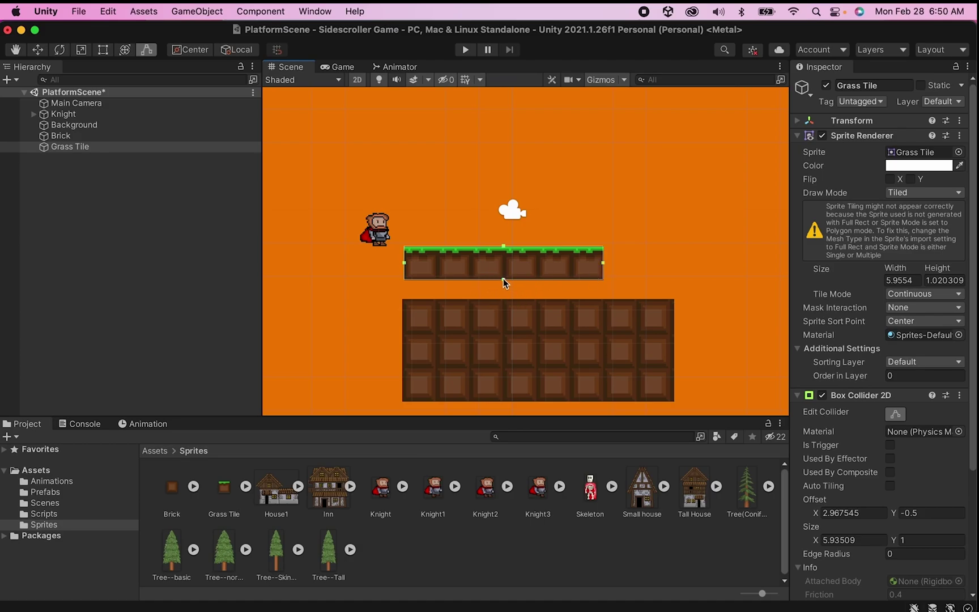
left_click_drag(502, 278, 503, 256)
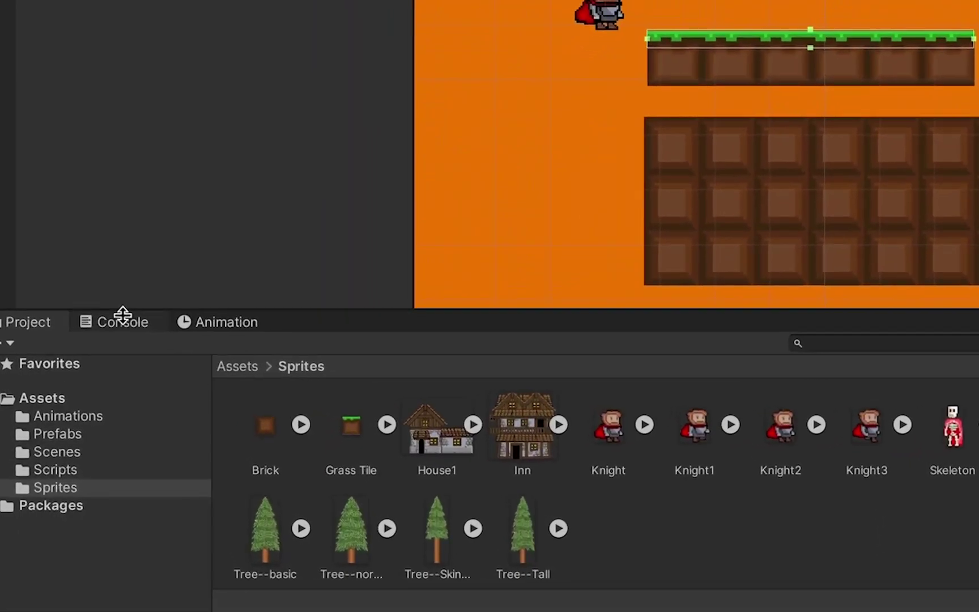
- Open the Prefabs folder in Assets and create a prefab there from the scene's Grass Tile
left_click(14, 358)
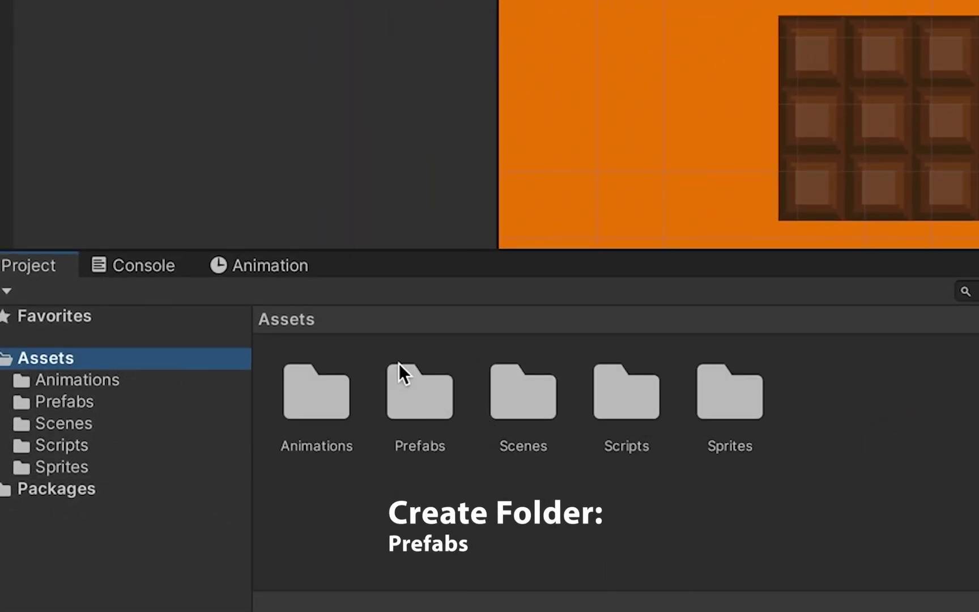
left_click(428, 409)
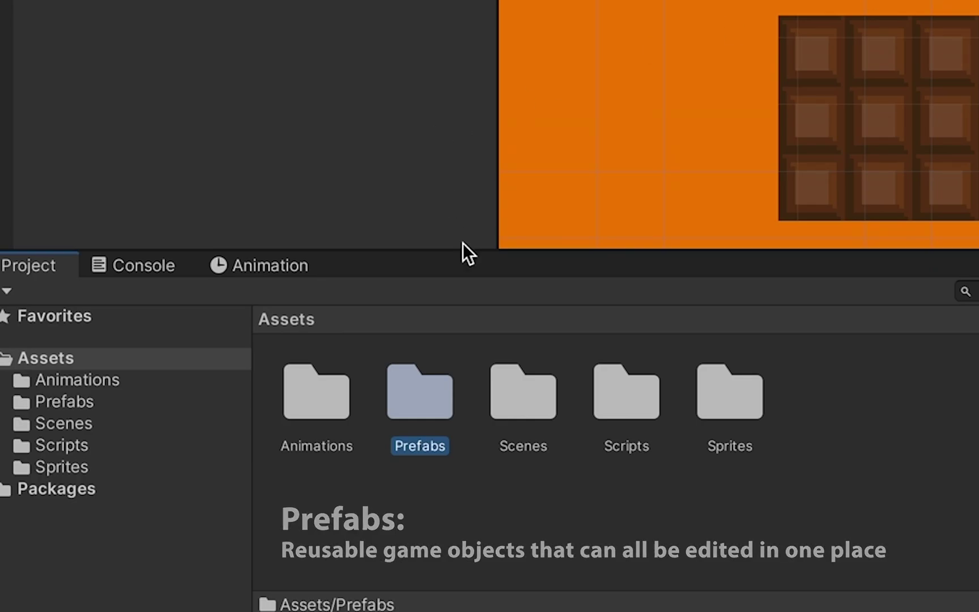
double_click(425, 380)
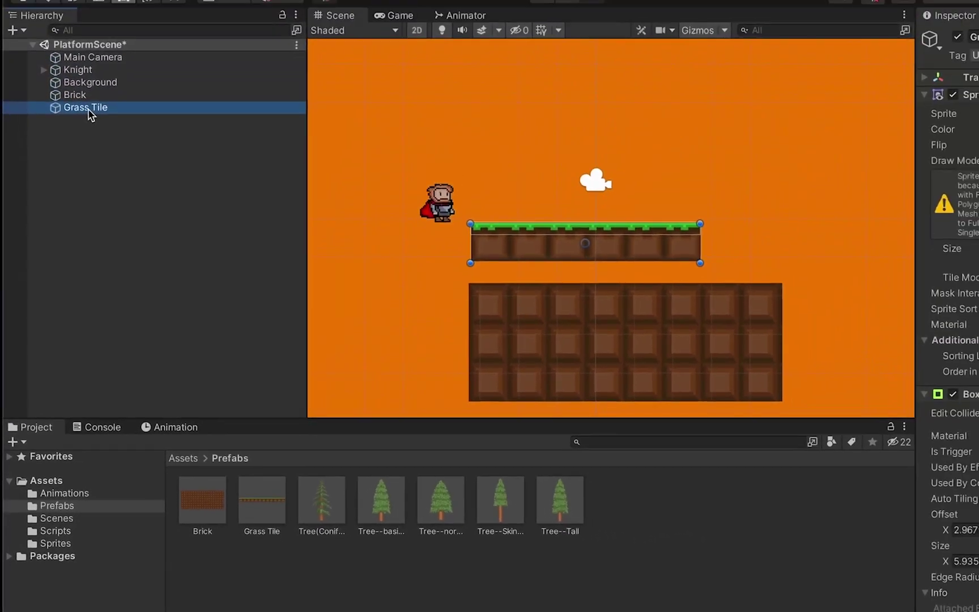
left_click_drag(89, 111, 690, 542)
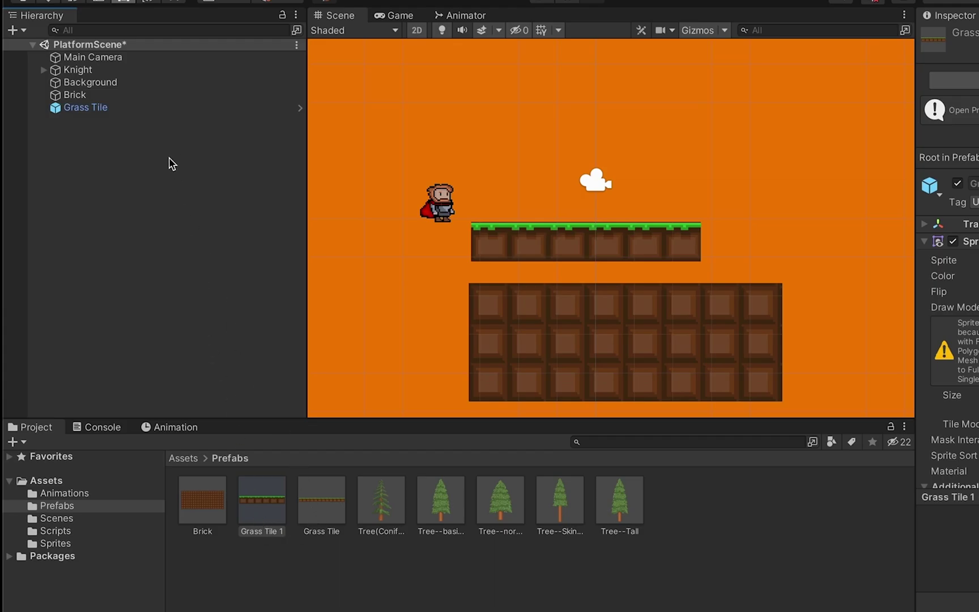
- Create a prefab from the scene's Brick object in the Prefabs folder
left_click(116, 108)
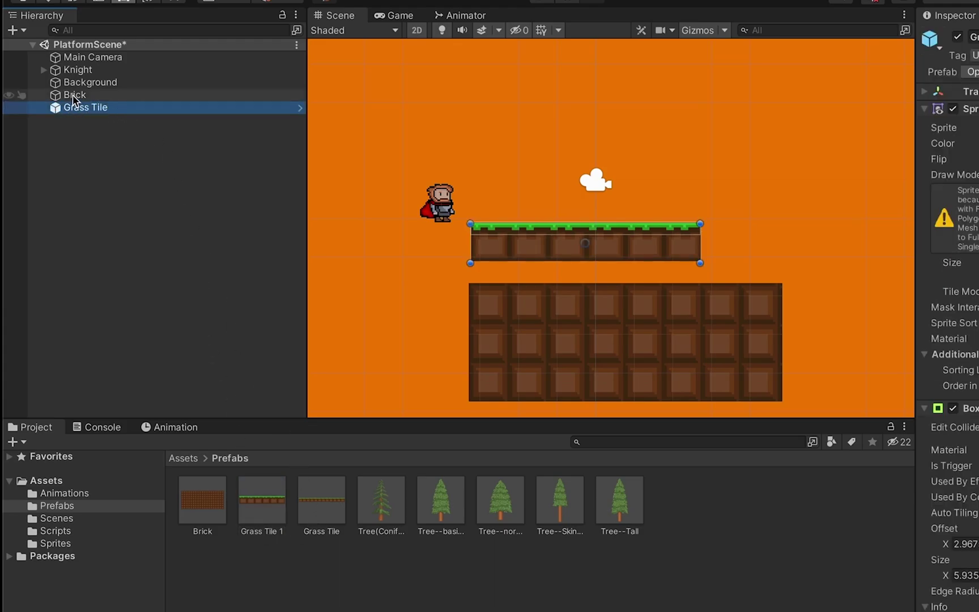
left_click(72, 95)
left_click(105, 111)
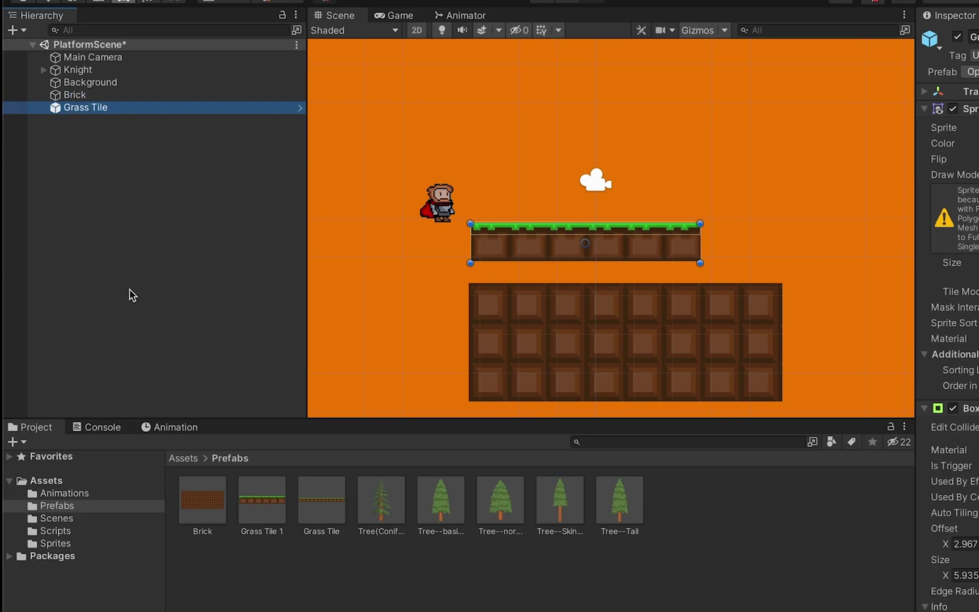
left_click_drag(75, 95, 770, 536)
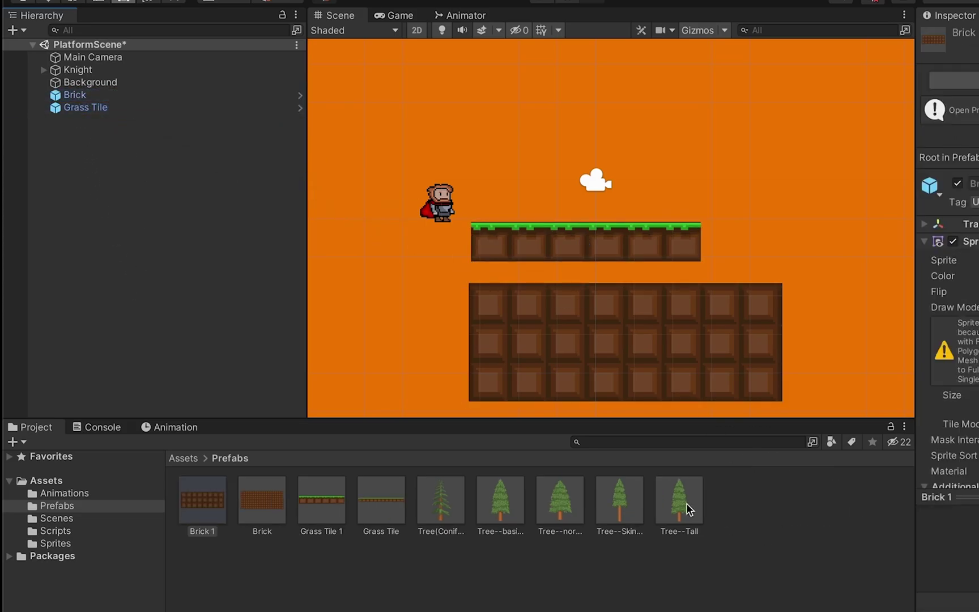
left_click(191, 96)
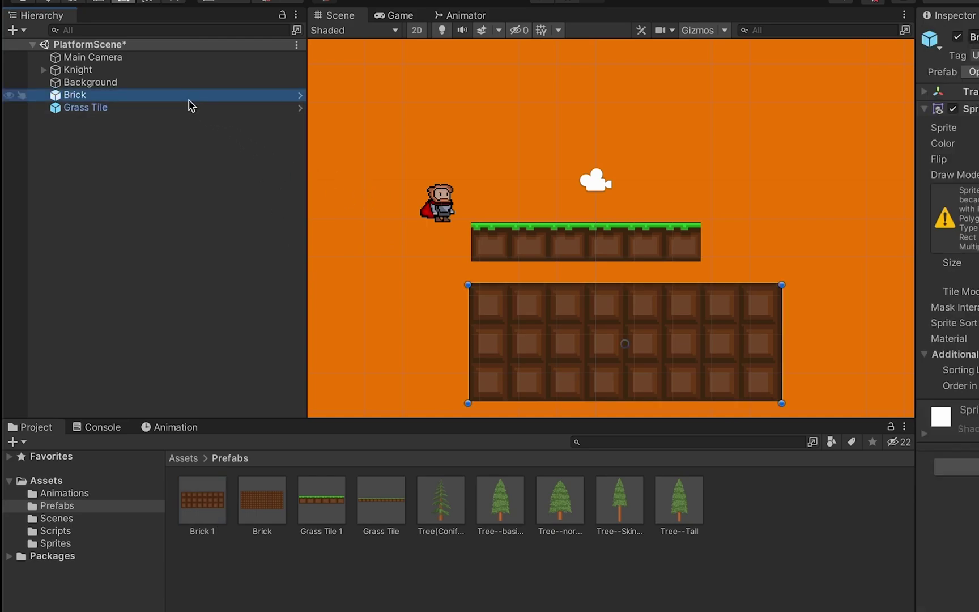
left_click(186, 108)
- Create an empty object named Bricks in the scene and nest the Brick object under it
scroll(622, 201, "down", 3)
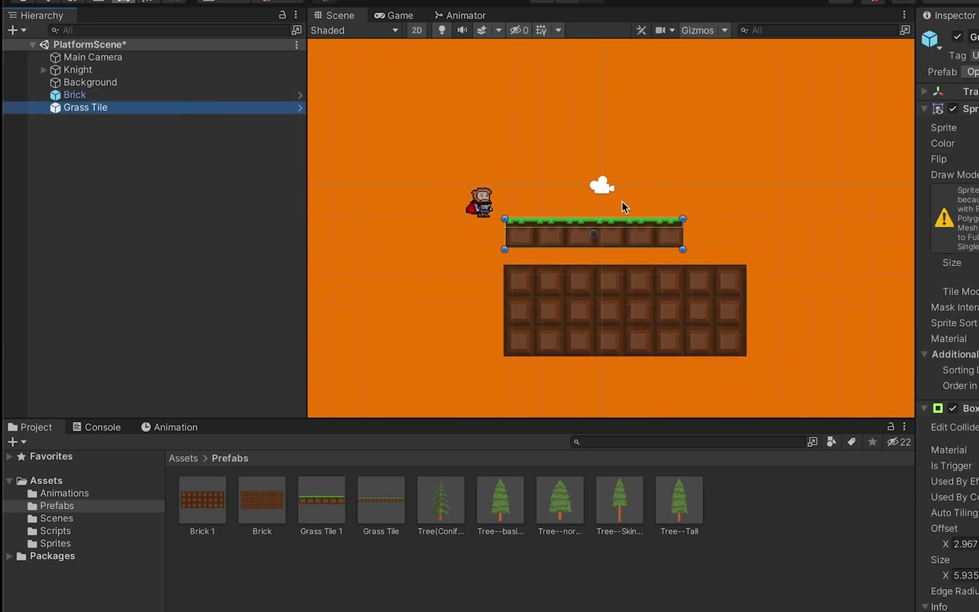
left_click(628, 285)
middle_click_drag(789, 249, 723, 164)
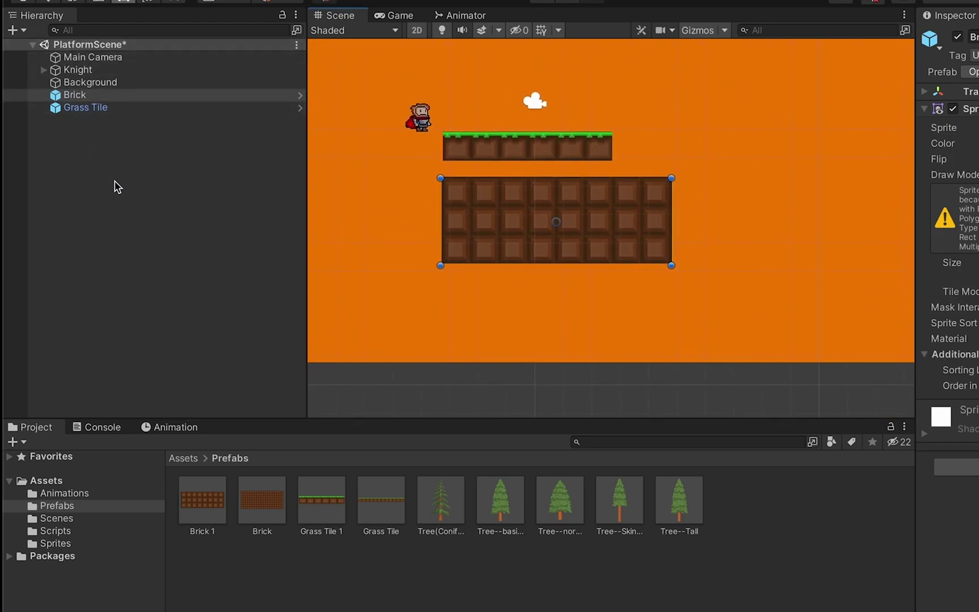
right_click(105, 133)
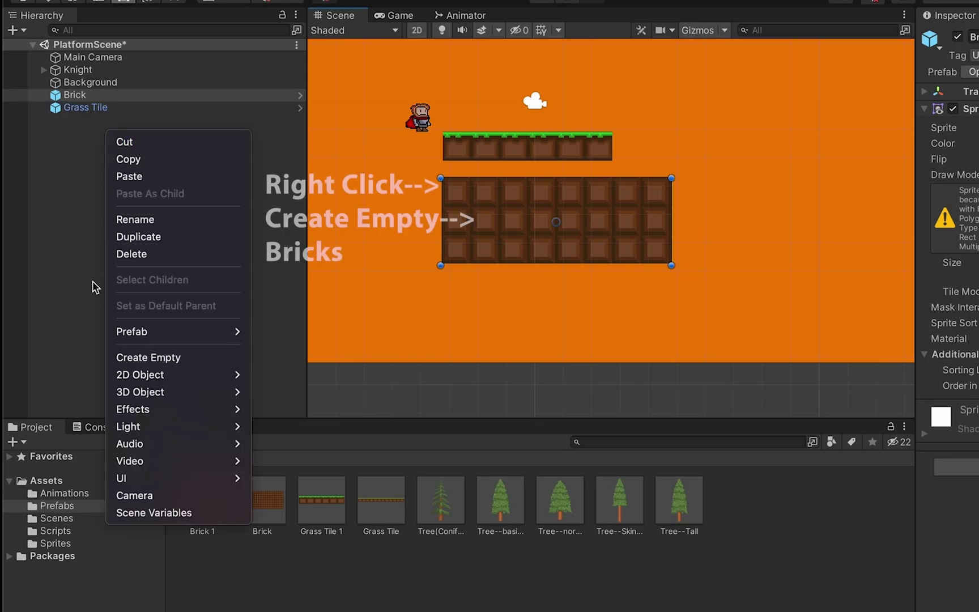
left_click(130, 358)
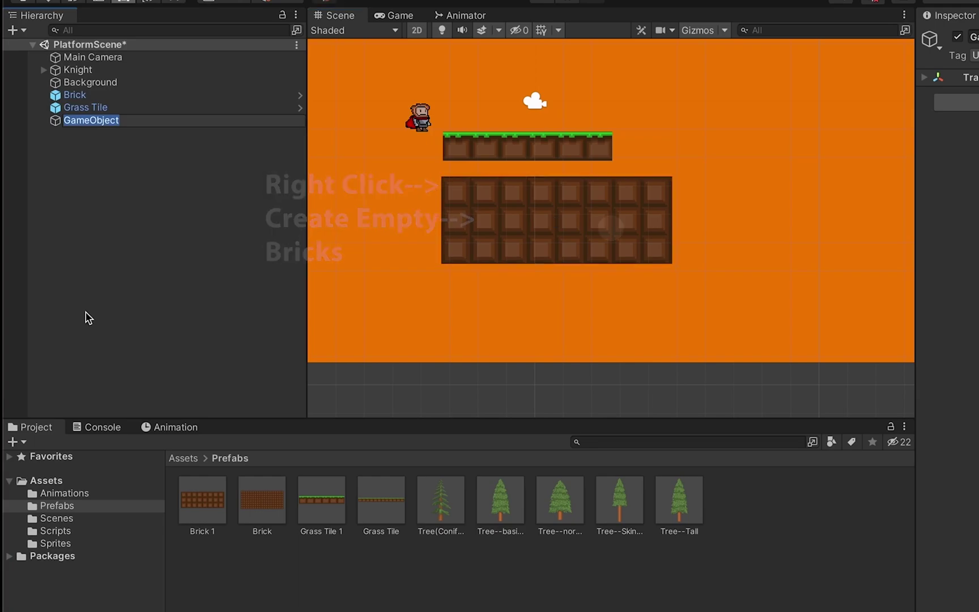
type("Bricks")
key("Return")
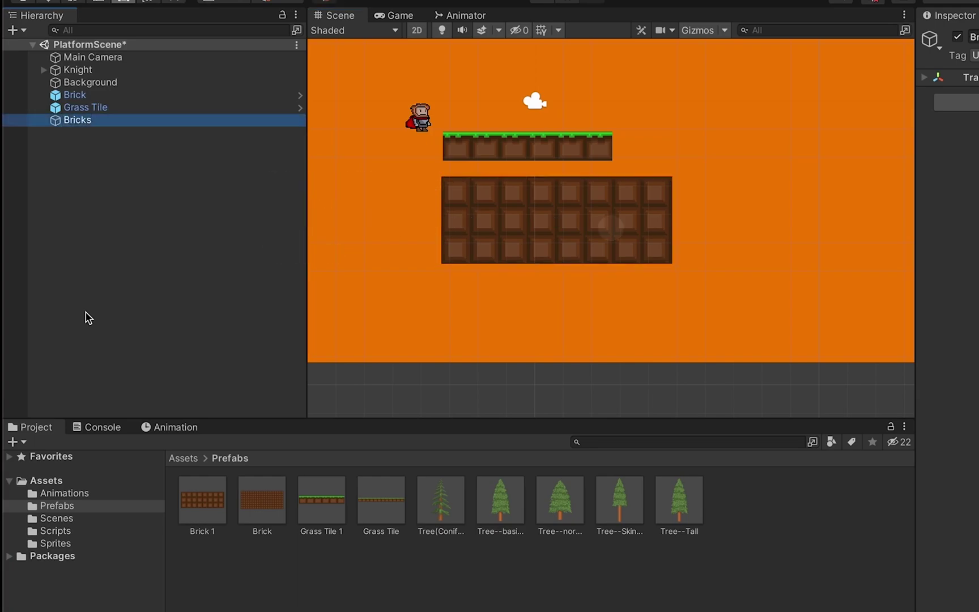
left_click_drag(78, 96, 112, 124)
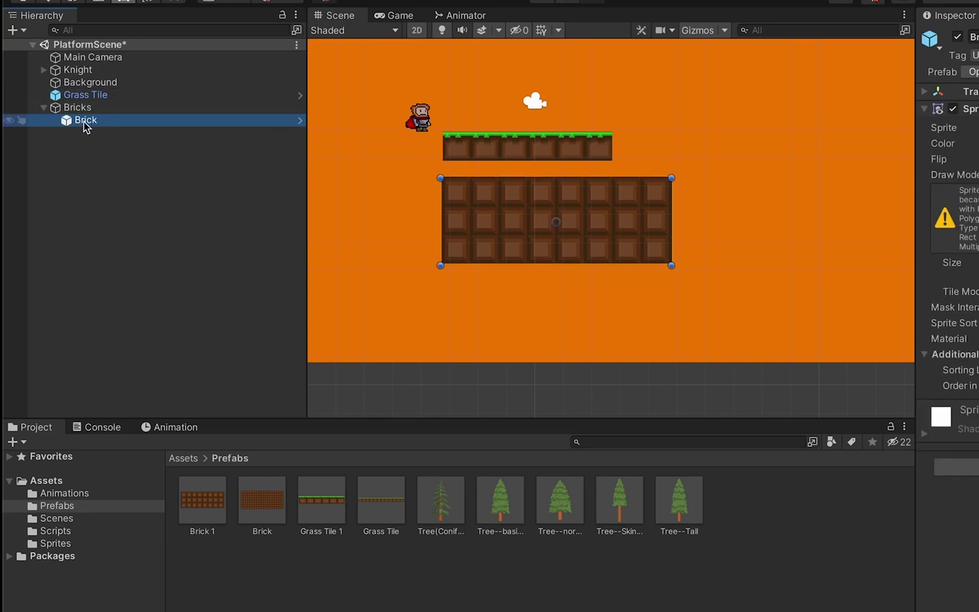
- Duplicate the Brick nine times inside the Bricks object
key("super+d")
key("super+d")
key("super+d")
key("super+d")
key("super+d")
key("super+d")
key("super+d")
key("super+d")
key("super+d")
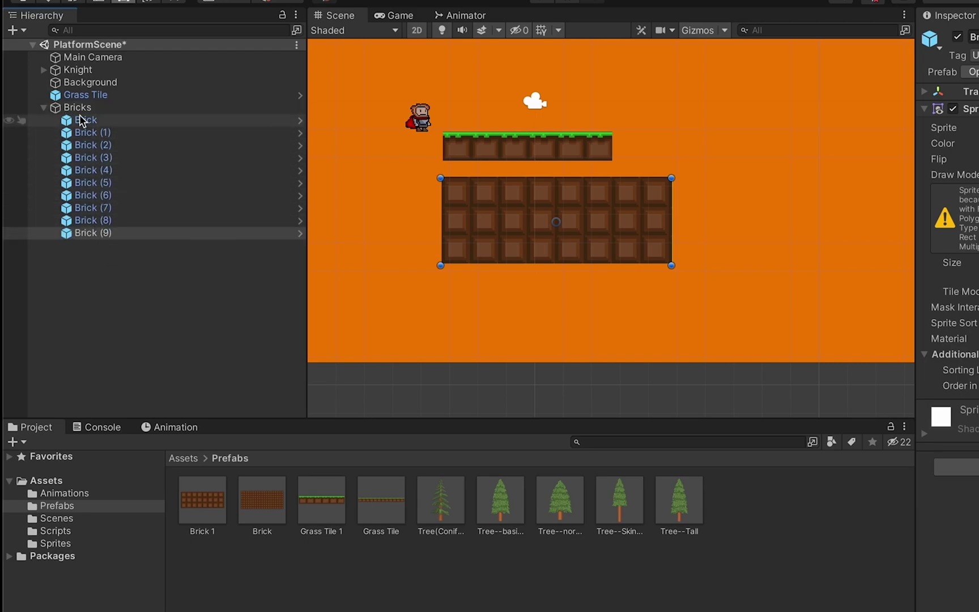
left_click(44, 107)
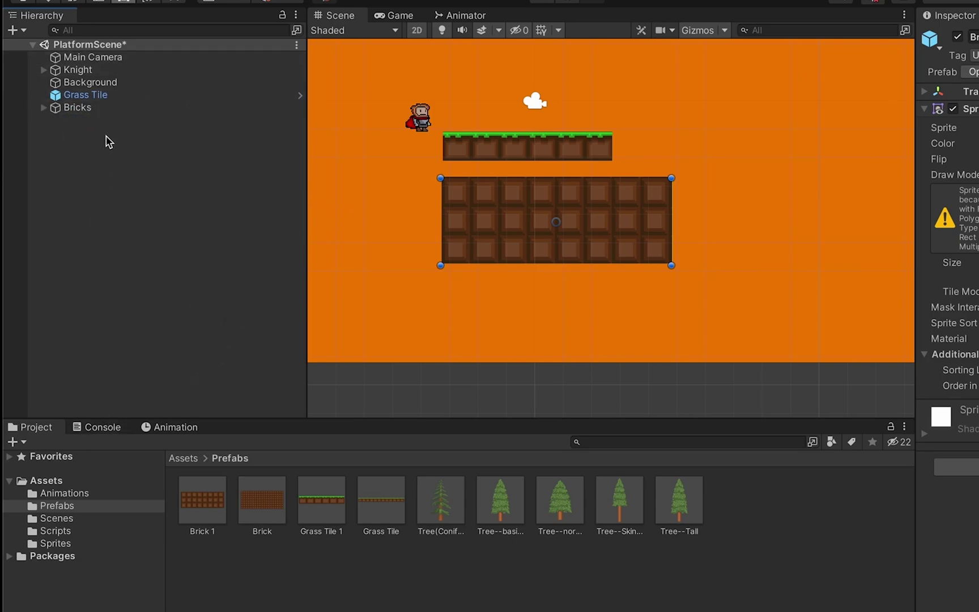
left_click(44, 107)
left_click(142, 108)
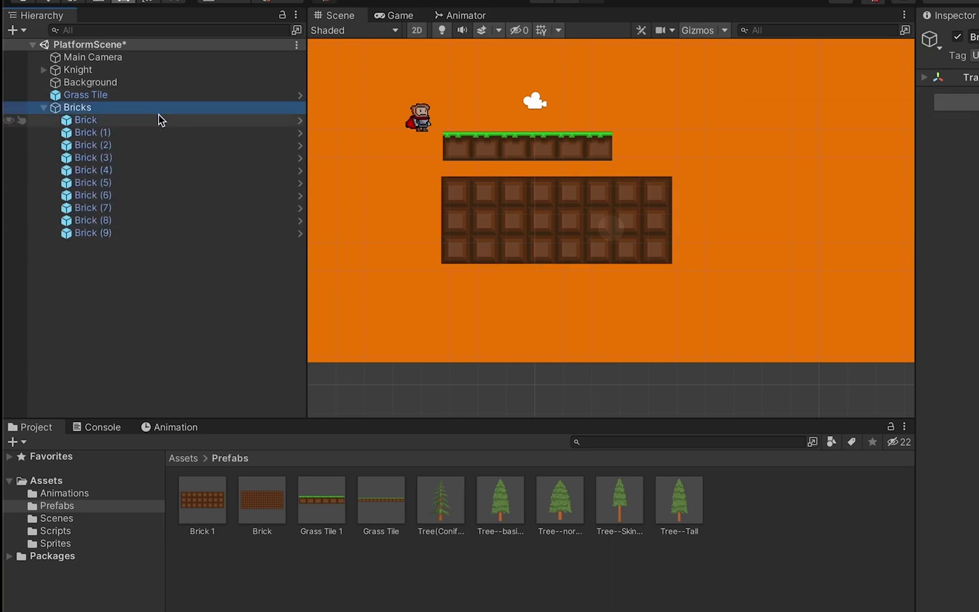
- Move the first Brick out of the stack to the right part of the orange background, level with the stack
left_click(161, 120)
scroll(613, 97, "down", 2)
scroll(614, 98, "down", 3)
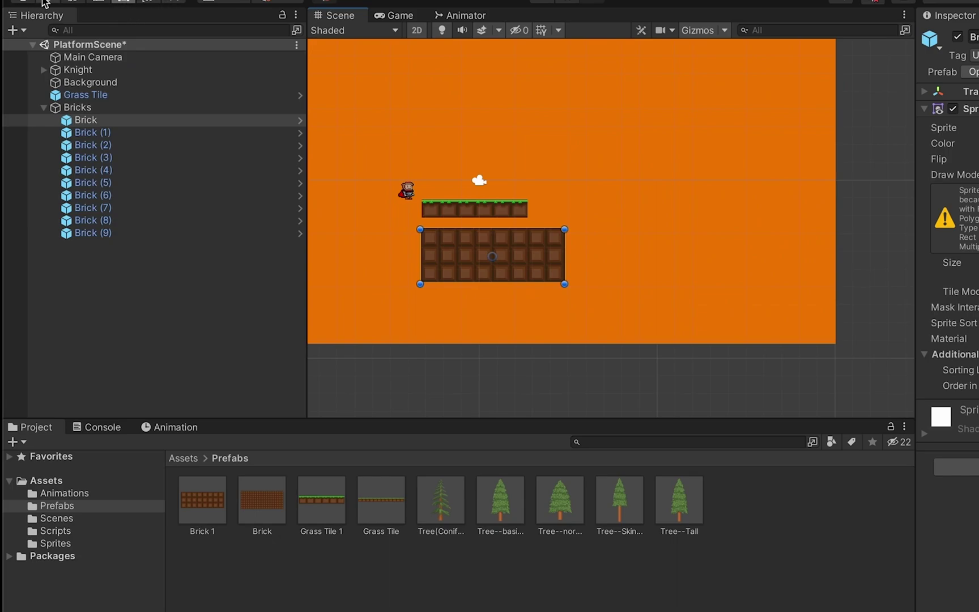
left_click_drag(503, 251, 749, 250)
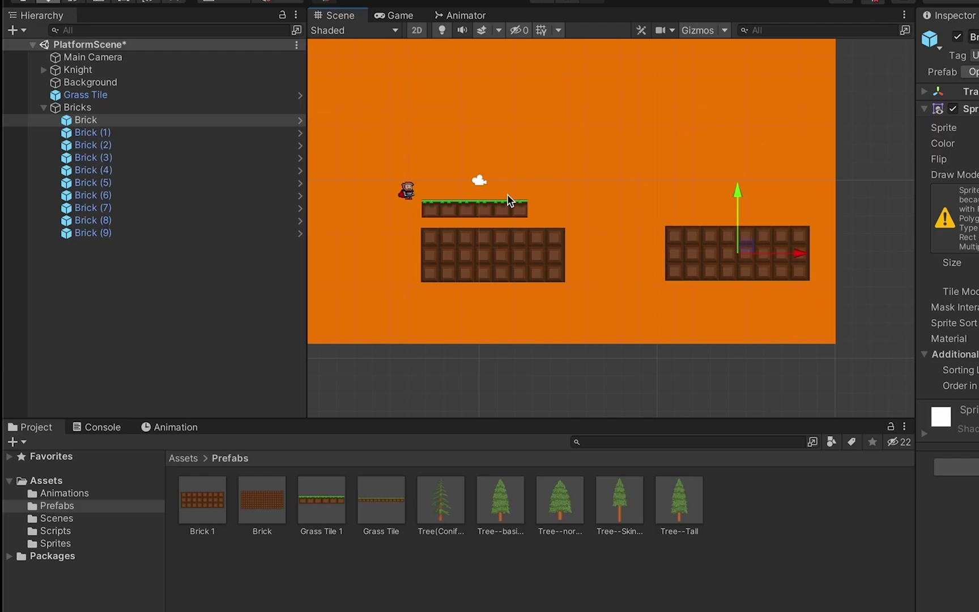
- Spread the stacked Brick copies around the background and enlarge the block under the grass strip to four rows high
left_click(501, 253)
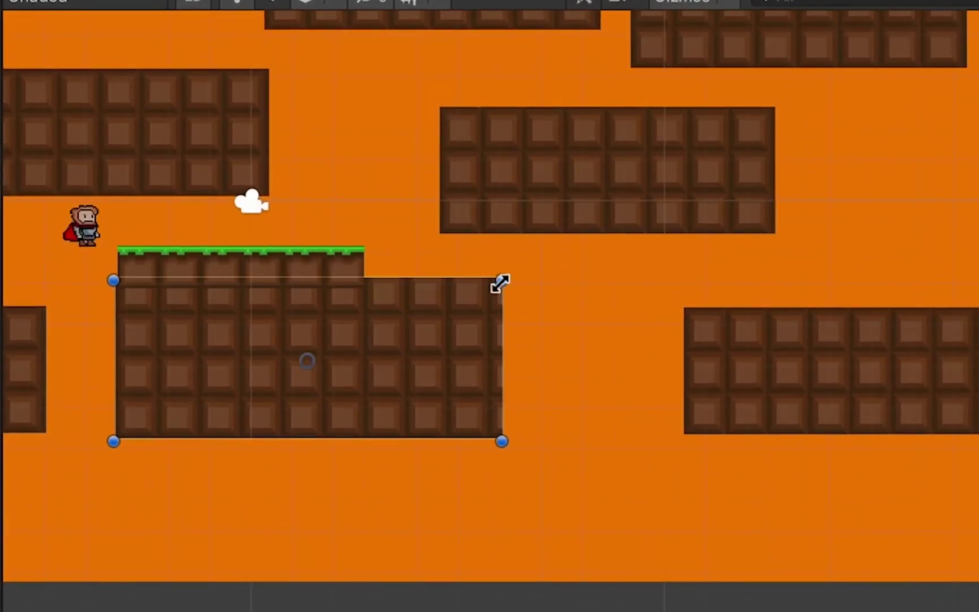
left_click_drag(594, 193, 615, 211)
left_click(737, 221)
left_click_drag(775, 233, 776, 315)
key("w")
left_click(796, 361)
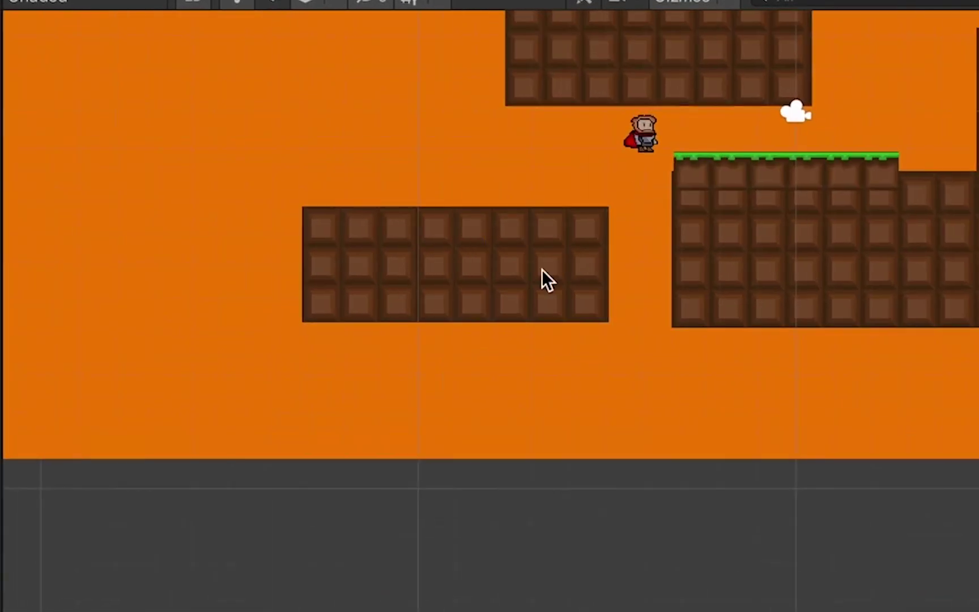
- Arrange and resize the brick blocks into stepped terrain with a low ground strip, a narrow left tower and taller towers to the right
left_click(542, 280)
left_click_drag(607, 207, 682, 250)
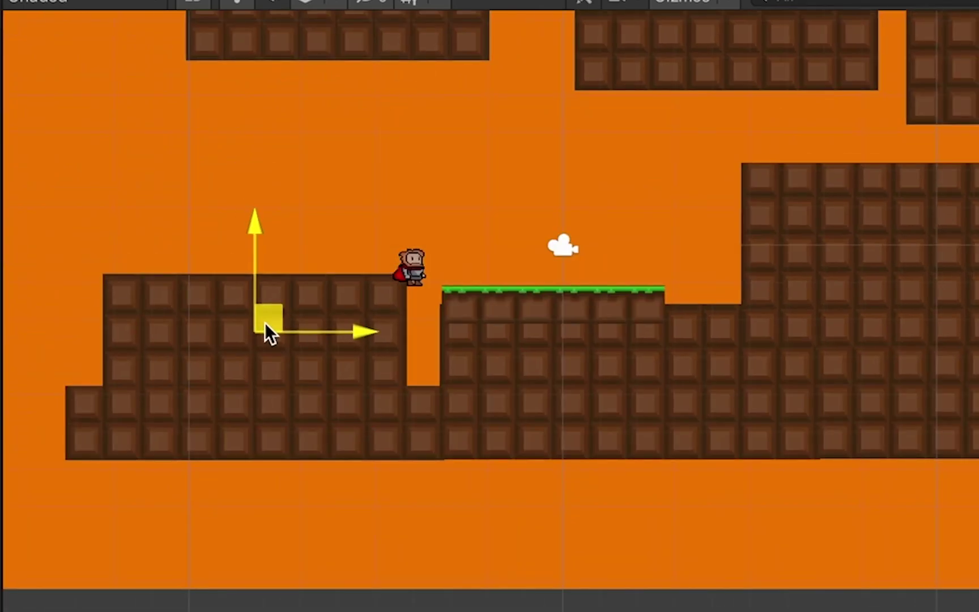
key("e")
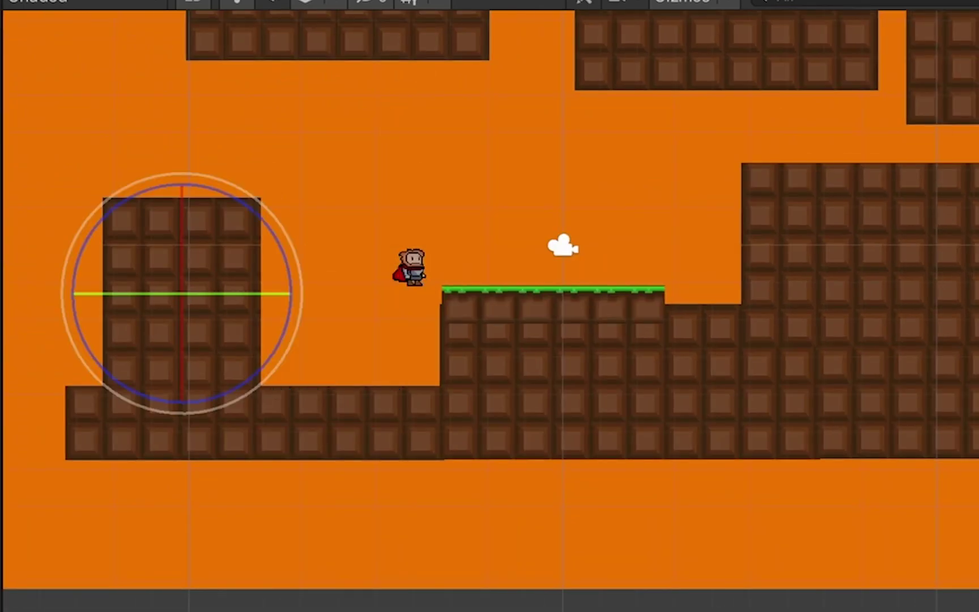
left_click(481, 313)
left_click_drag(481, 312, 540, 206)
middle_click_drag(627, 236, 553, 232)
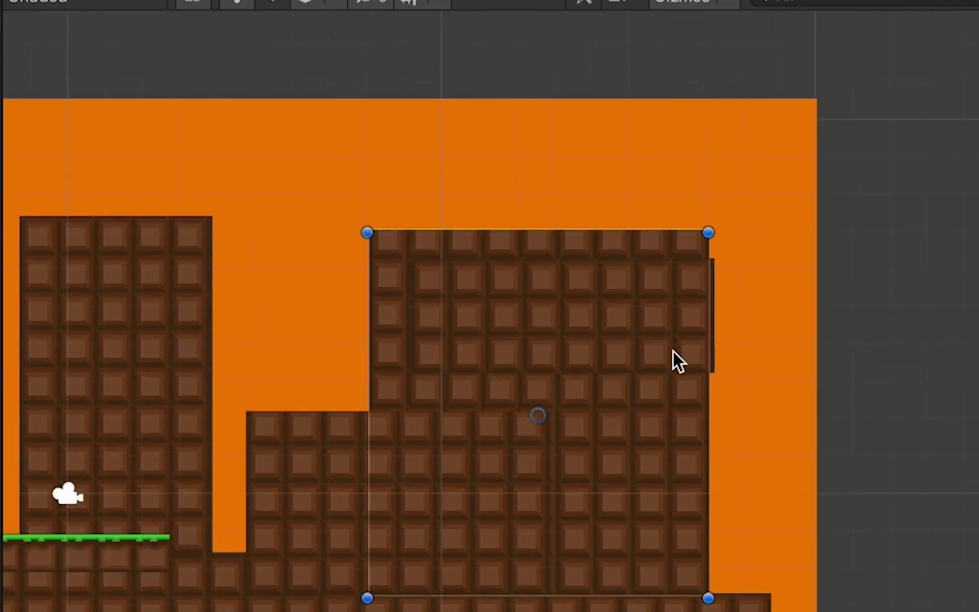
right_click(95, 94)
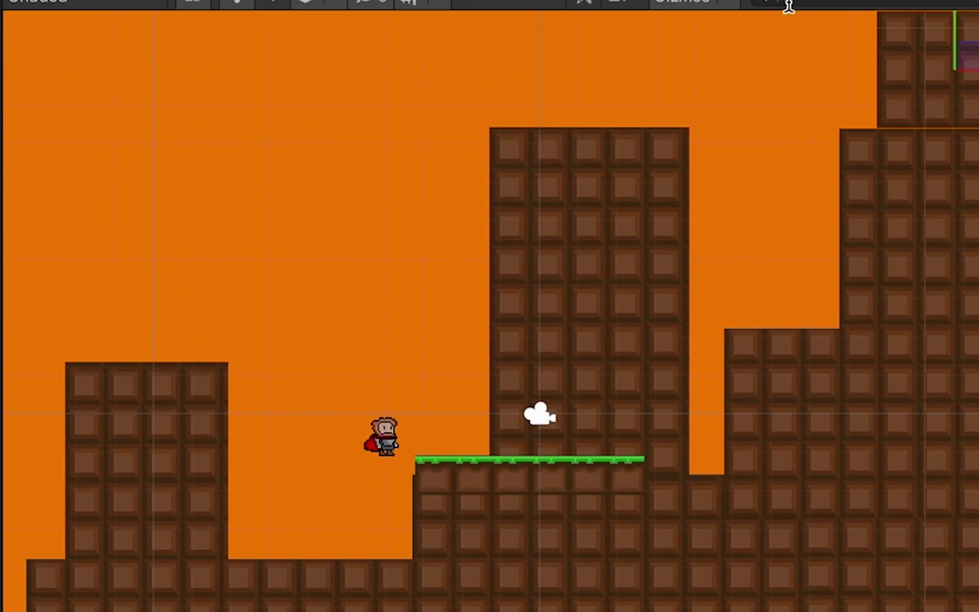
- Move the Grass Tile onto the left brick tower and fit its width and collider to the tower's four columns
left_click_drag(527, 462, 190, 331)
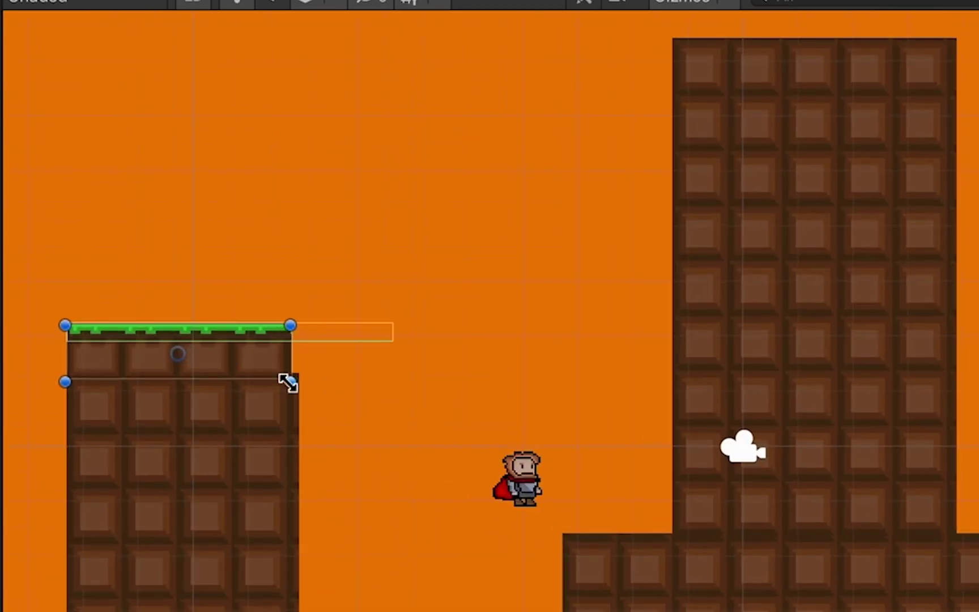
left_click_drag(291, 383, 296, 380)
left_click(532, 339)
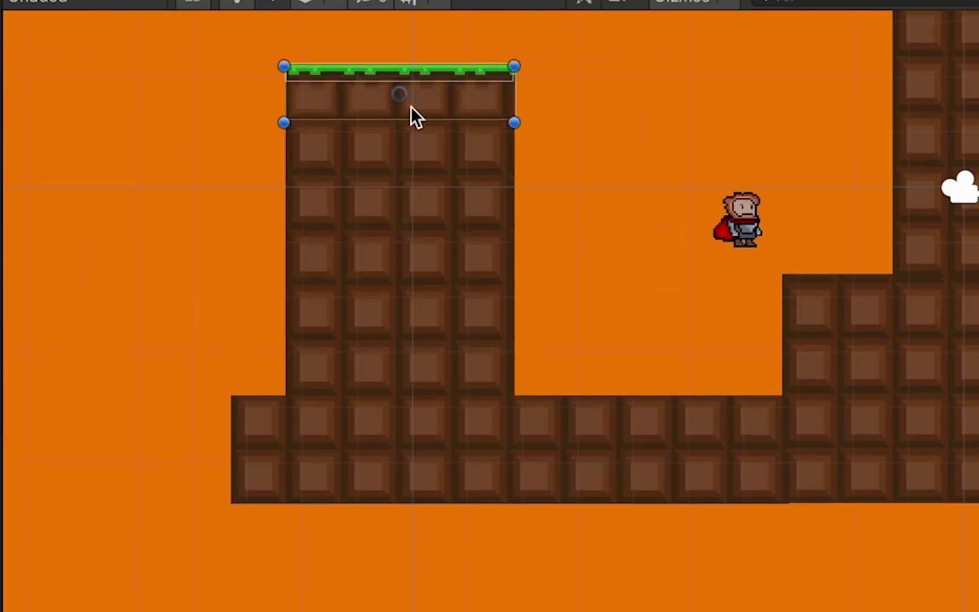
- Duplicate the grass strip onto the ground, tower tops and mid-wall ledges, and resize the copies and their colliders to suit the blocks
key("ctrl+d")
left_click_drag(411, 116, 504, 372)
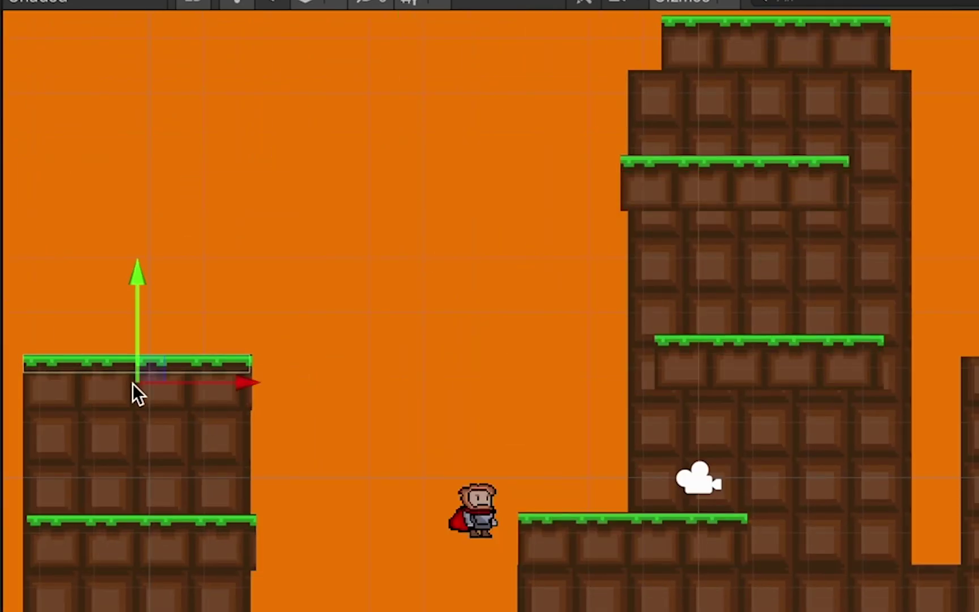
middle_click_drag(133, 385, 76, 189)
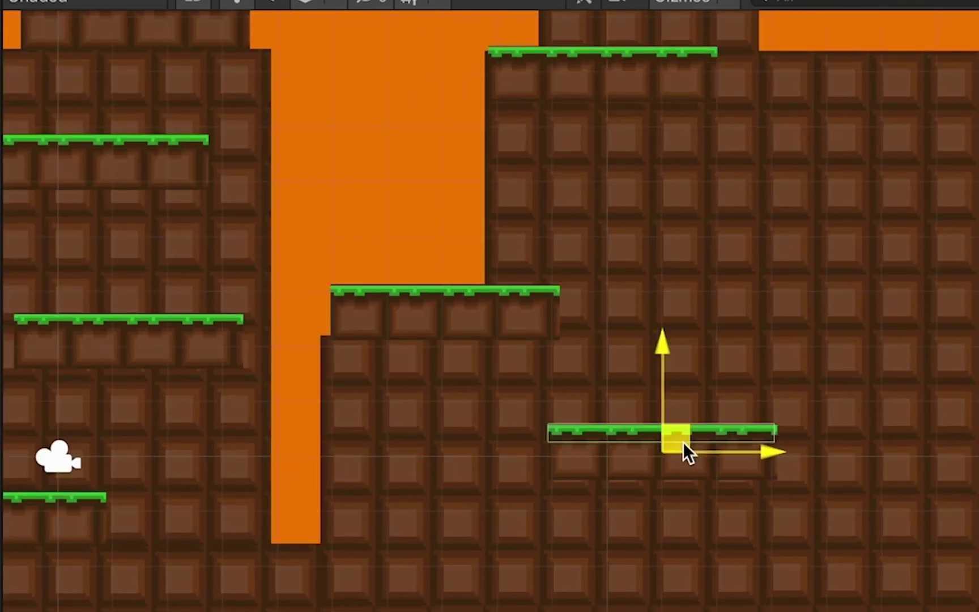
key("ctrl+d")
left_click_drag(680, 447, 831, 240)
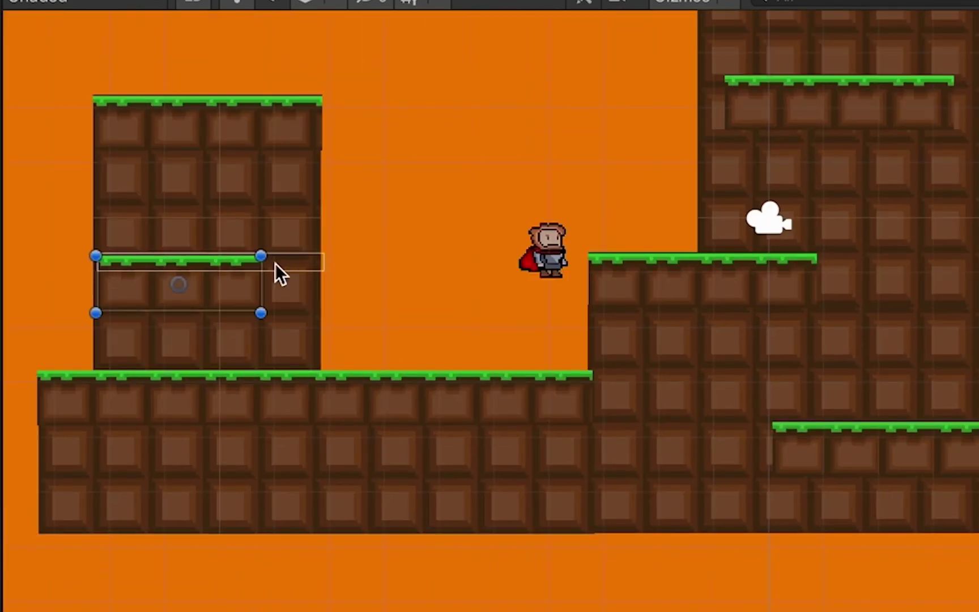
key("w")
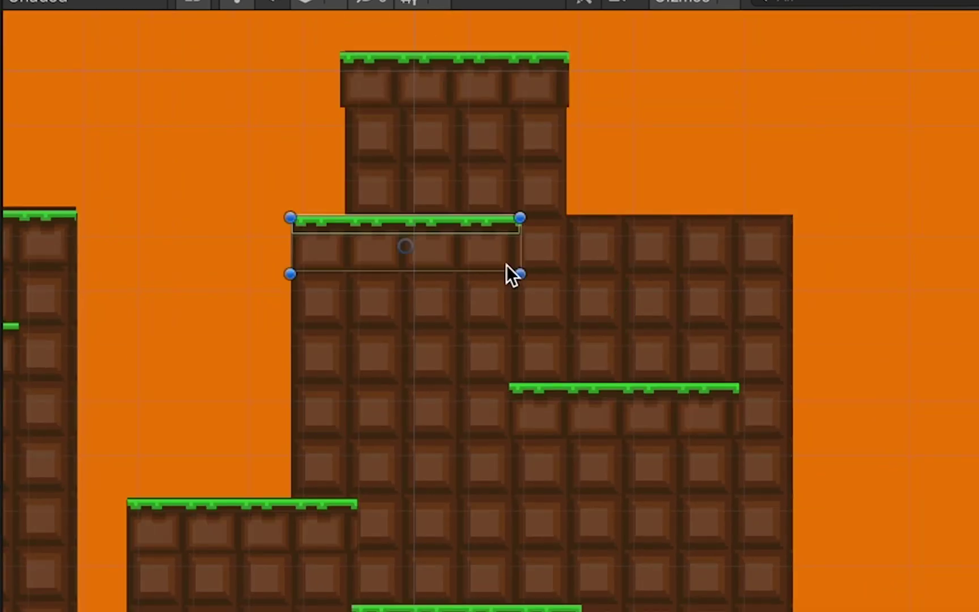
left_click_drag(506, 265, 807, 256)
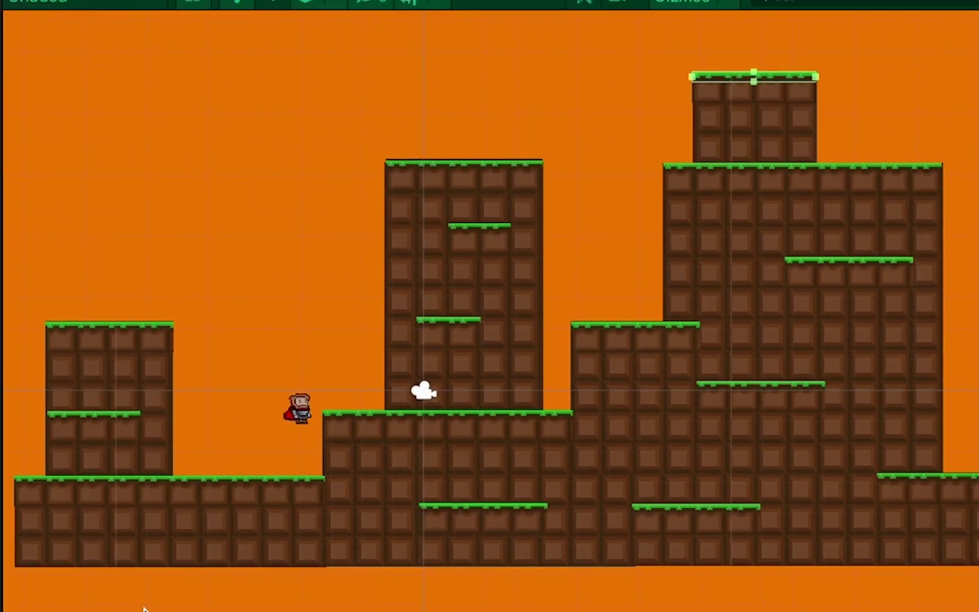
- Play the scene and walk the knight back and forth along the lower grass platform to test the colliders, and stop playing
left_click(424, 390)
key("ctrl+p")
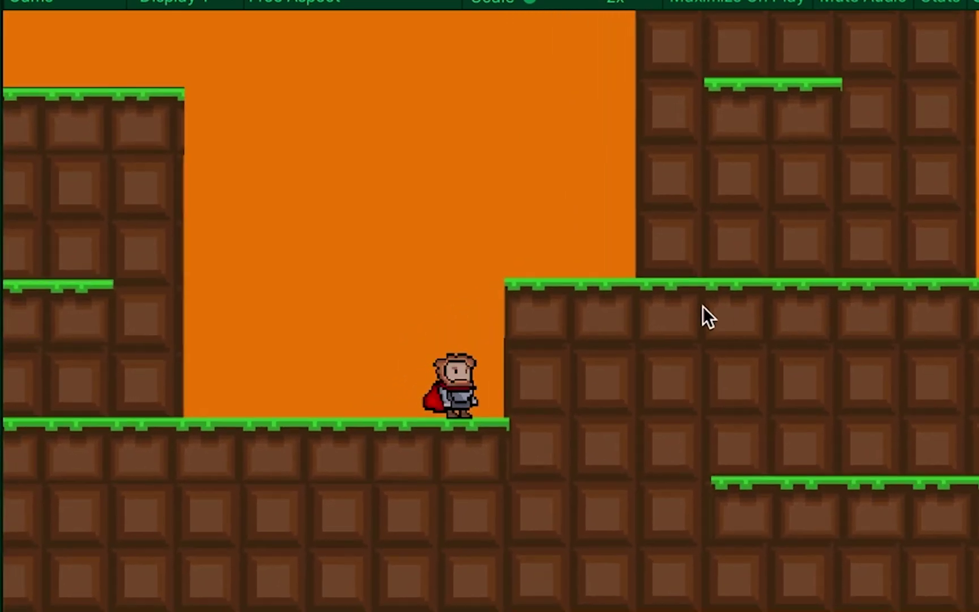
key("Left")
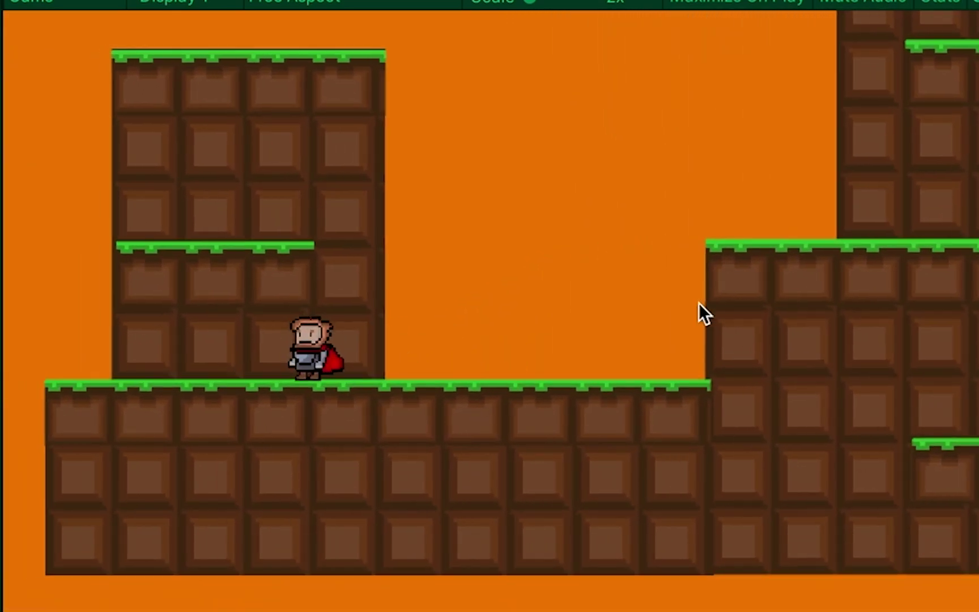
key("Right")
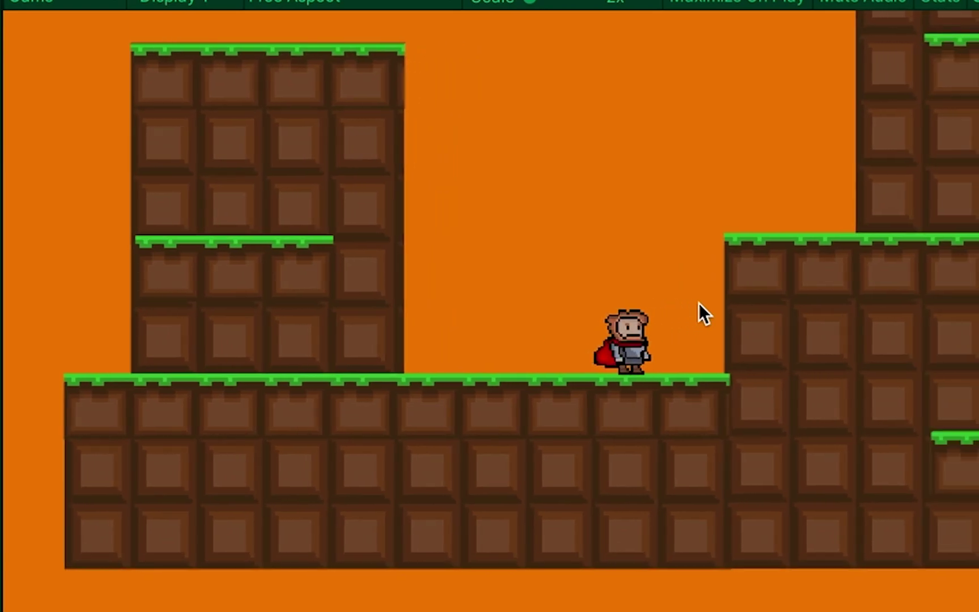
key("Left")
key("Right")
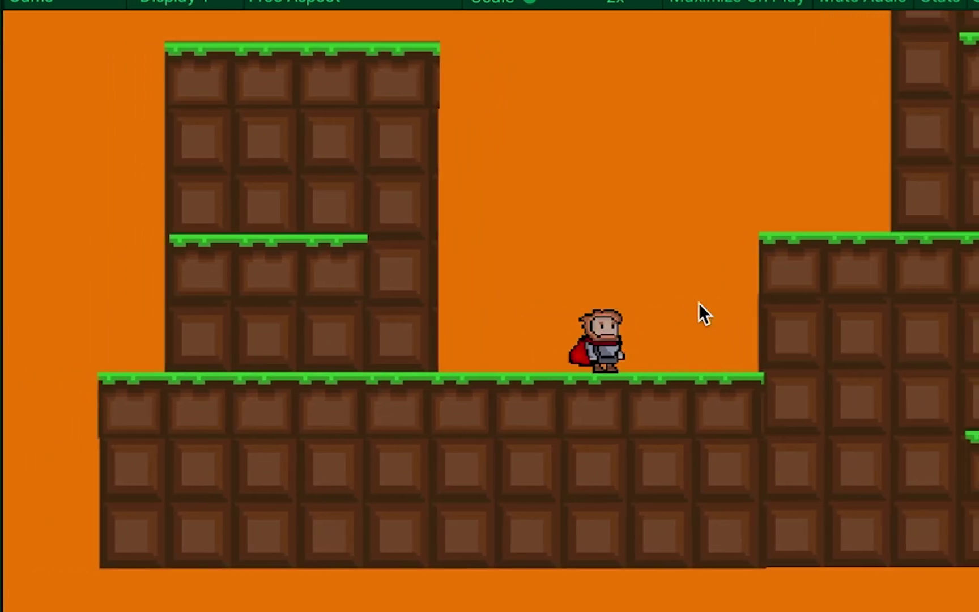
key("Left")
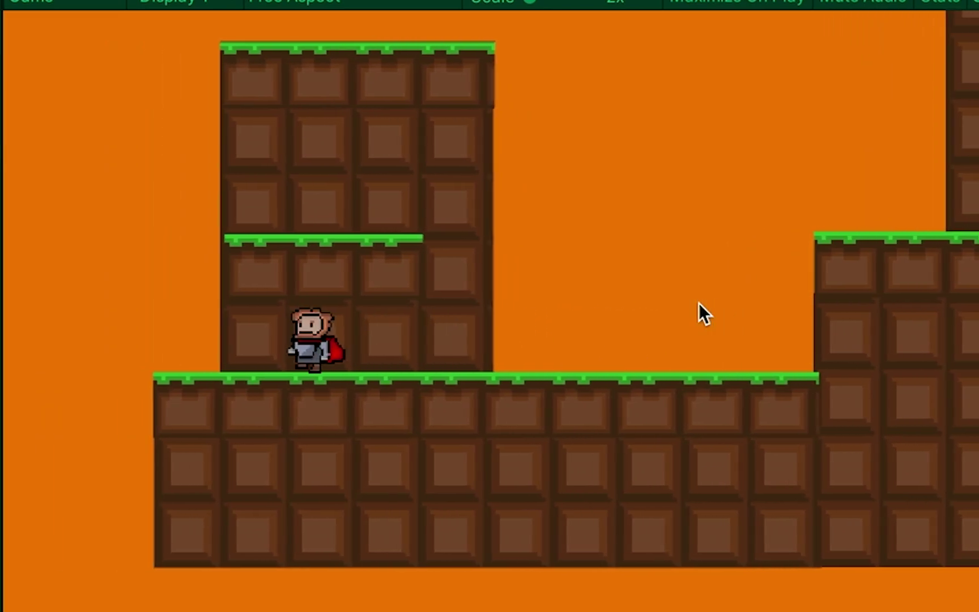
key("Right")
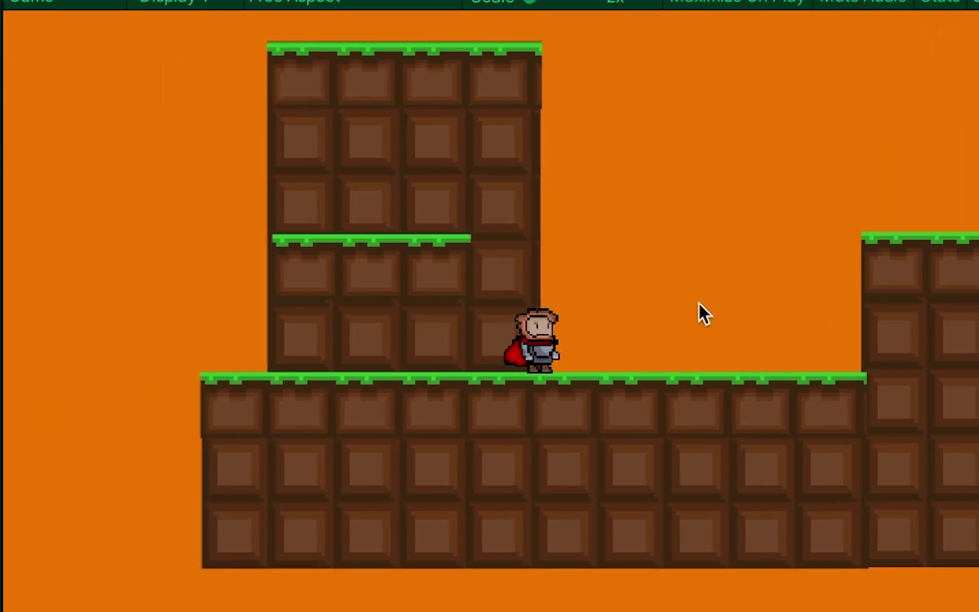
key("Right")
key("Left")
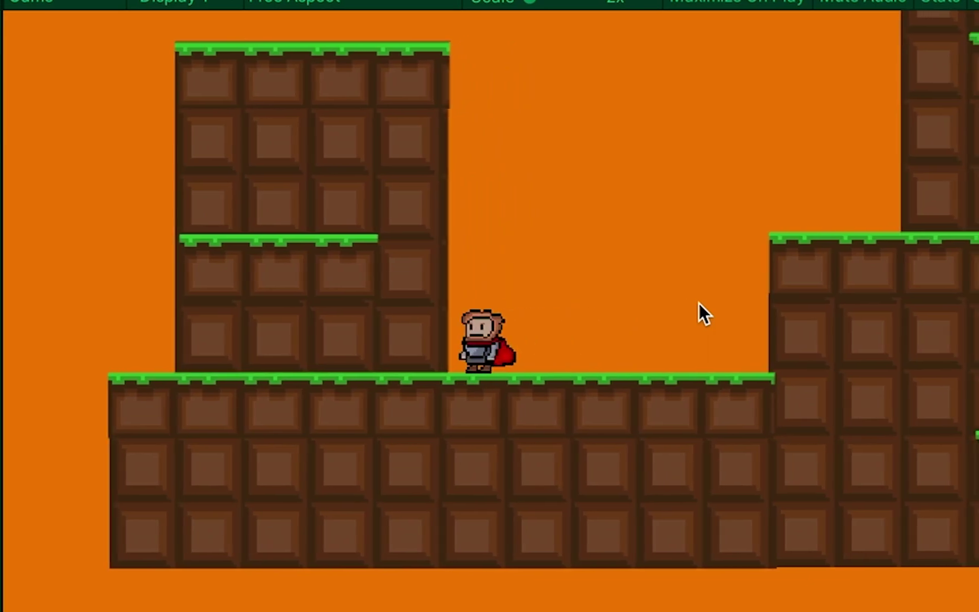
key("Right")
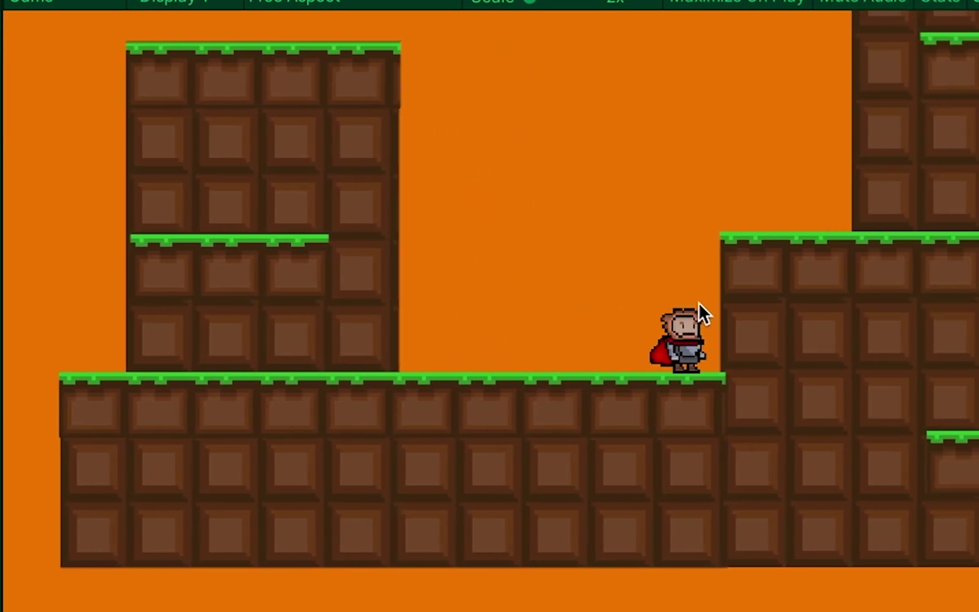
key("Left")
key("Right")
key("Left")
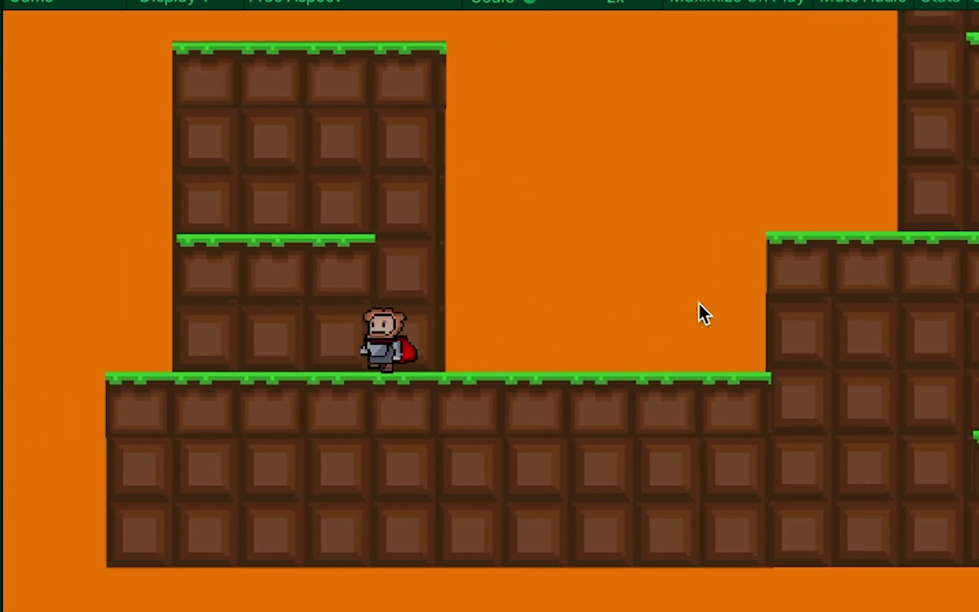
left_click(454, 2)
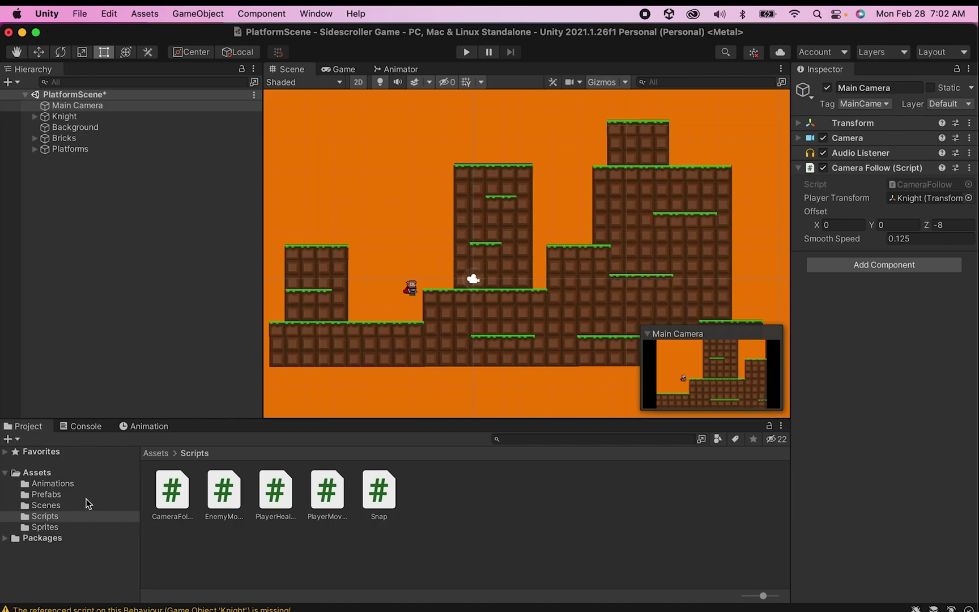
- Open the Grass Tile 1 prefab and assign it to the Ground layer
left_click(46, 494)
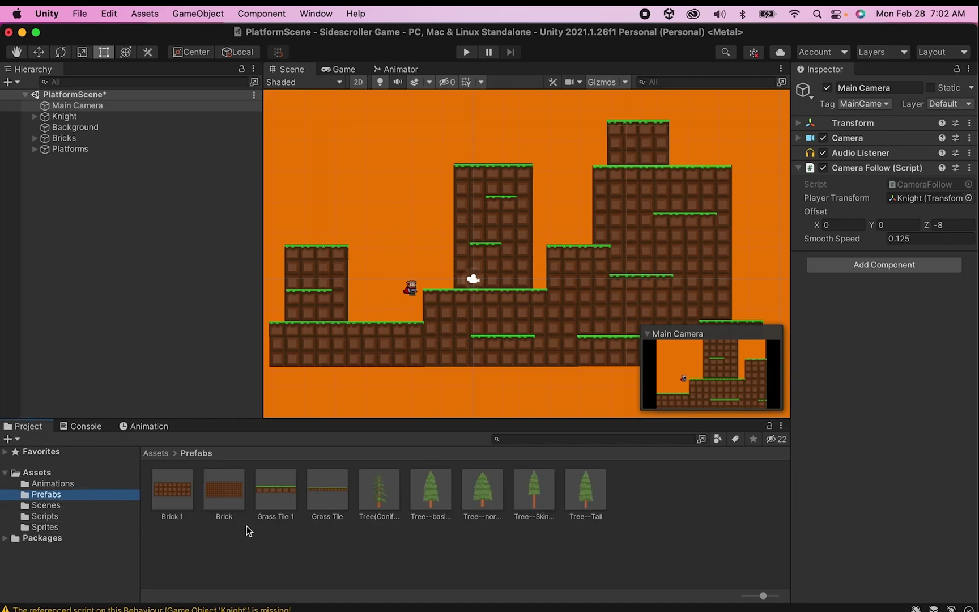
double_click(282, 491)
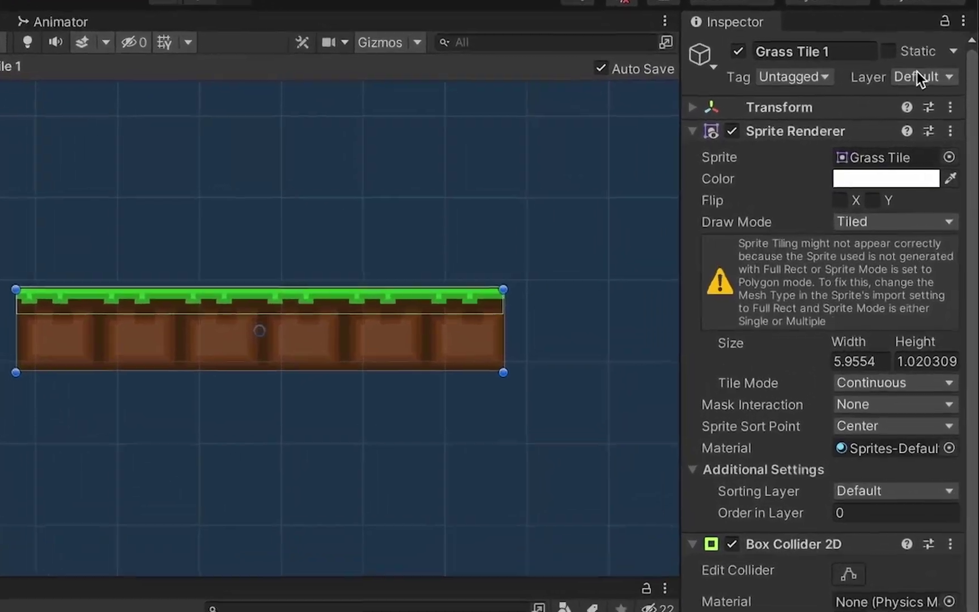
left_click(943, 104)
left_click(922, 195)
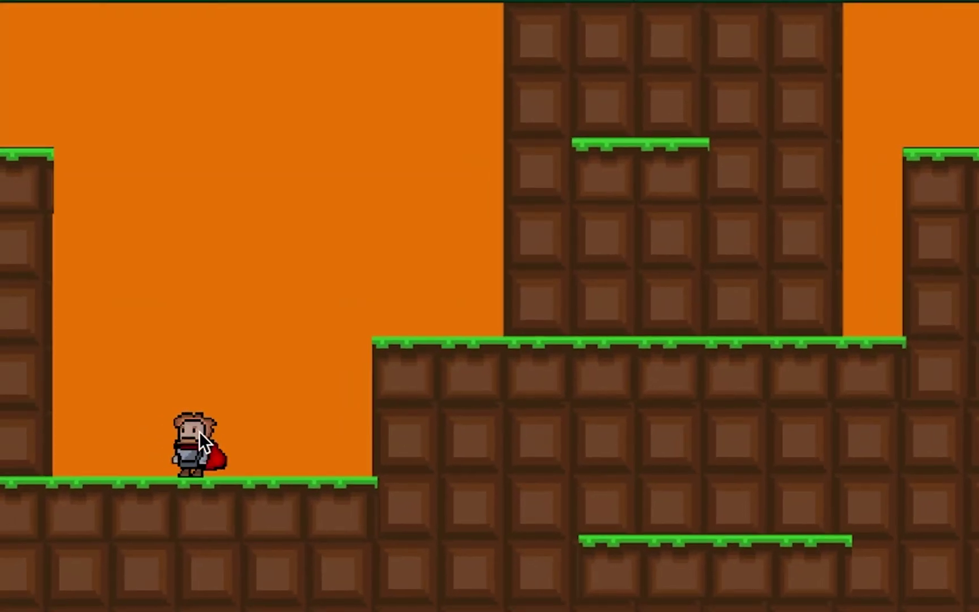
- Play-test the knight by walking and jumping between the lower grass strip and the left tower's ledge
key("Left")
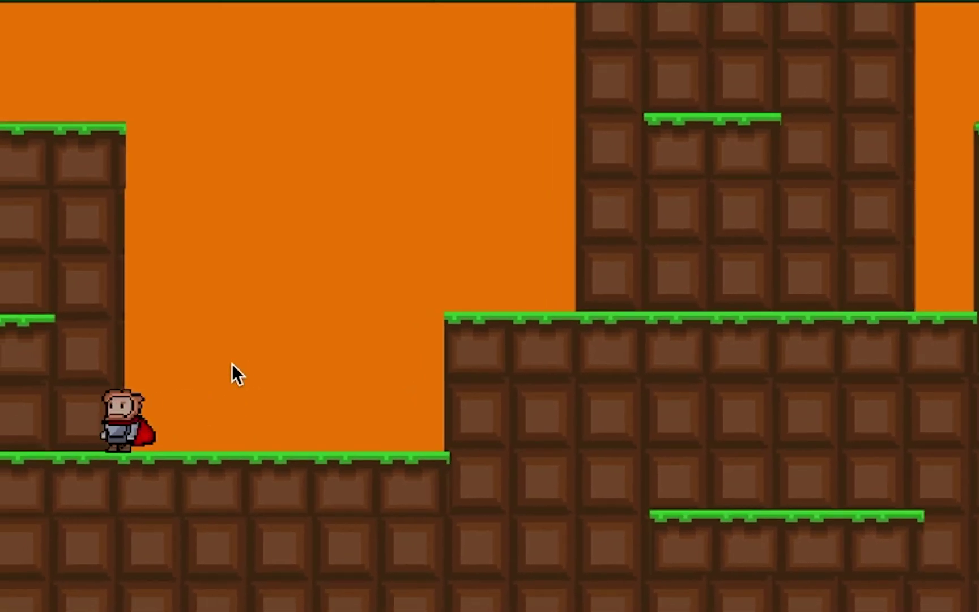
key("Right")
key("space")
key("space")
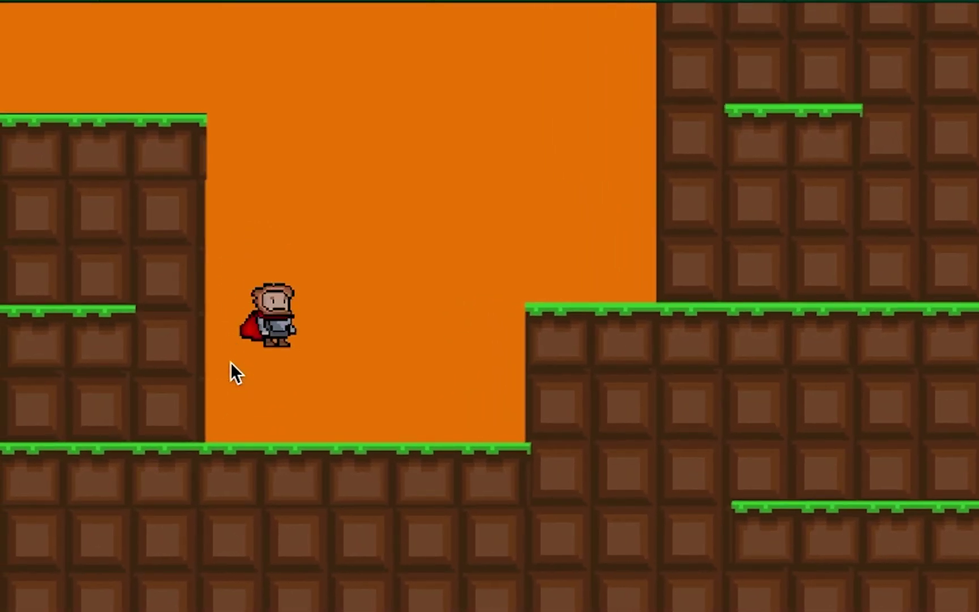
key("Left")
key("space")
key("Left")
key("Right")
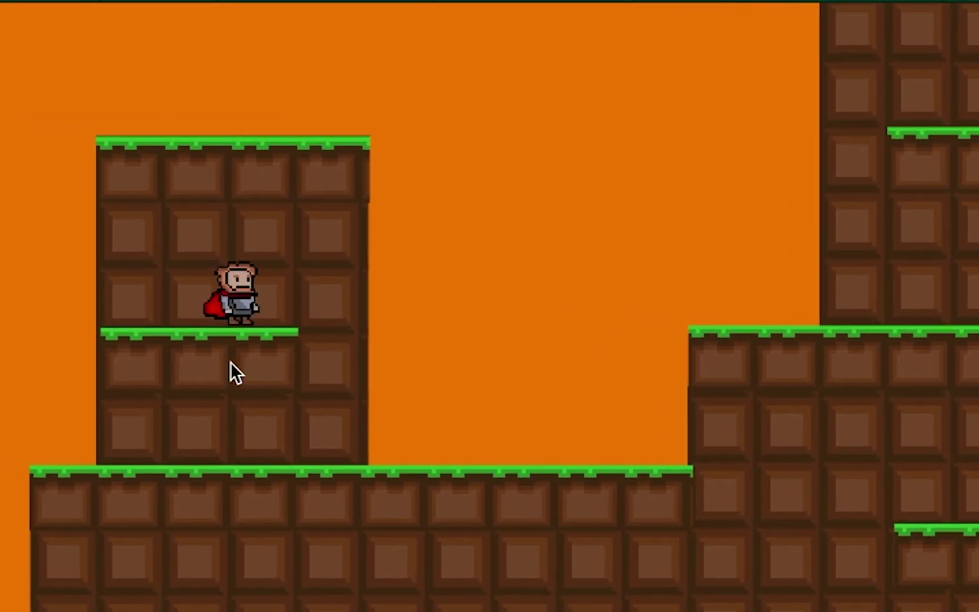
key("space")
key("Right")
key("Left")
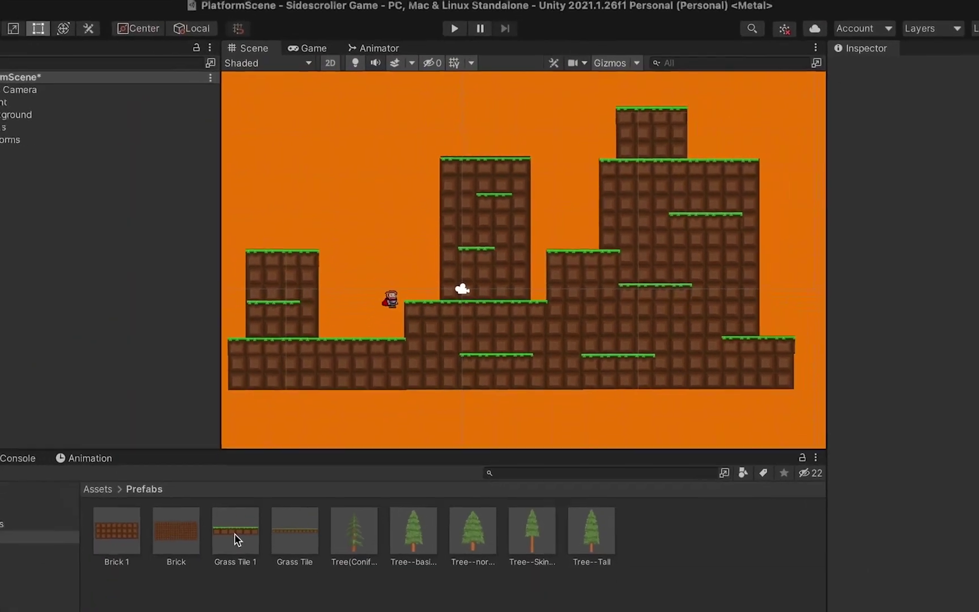
- Reopen the Grass Tile 1 prefab and add a Platform Effector 2D component to it
left_click(276, 486)
double_click(276, 487)
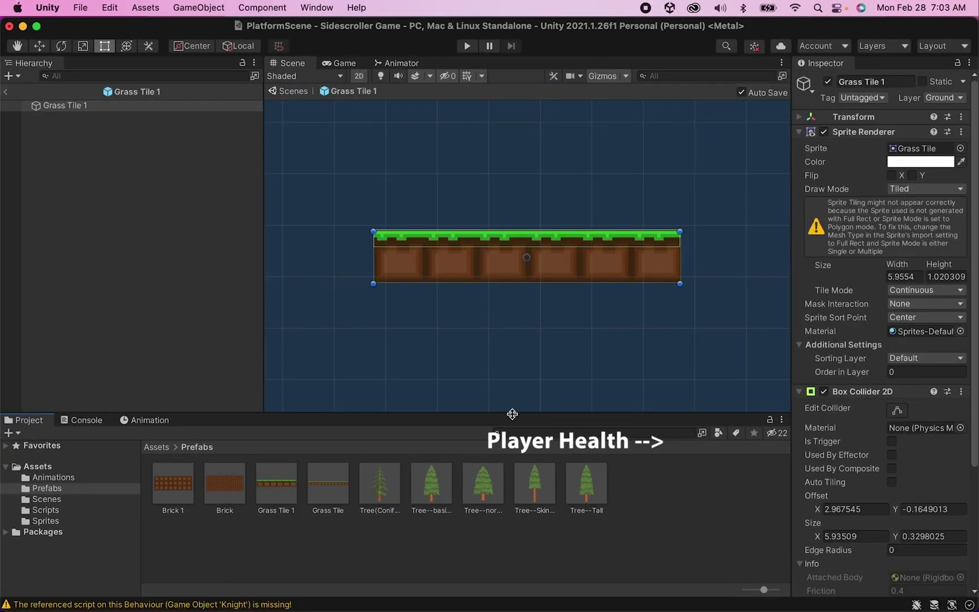
left_click(800, 133)
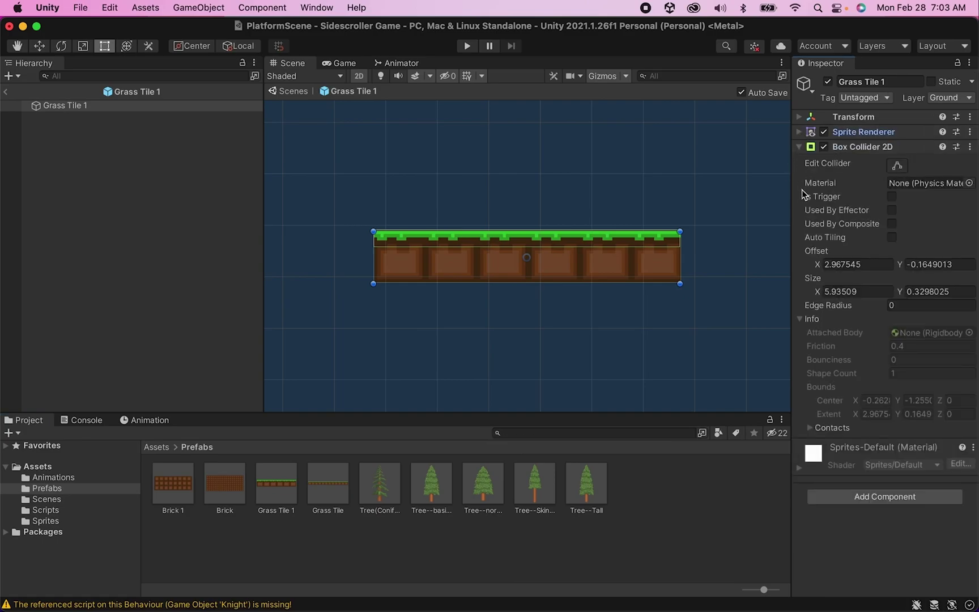
left_click(797, 147)
left_click(841, 217)
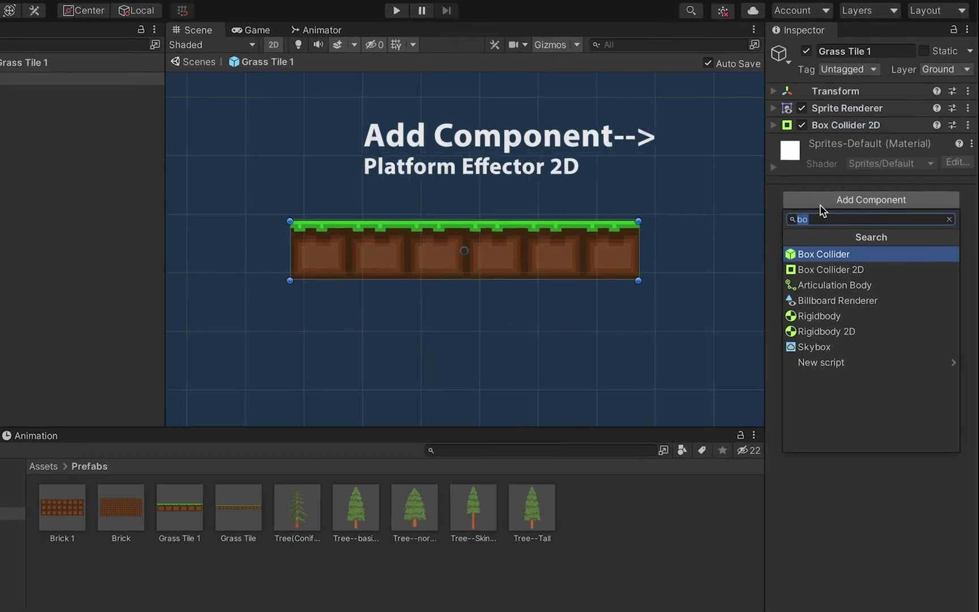
type("platfor")
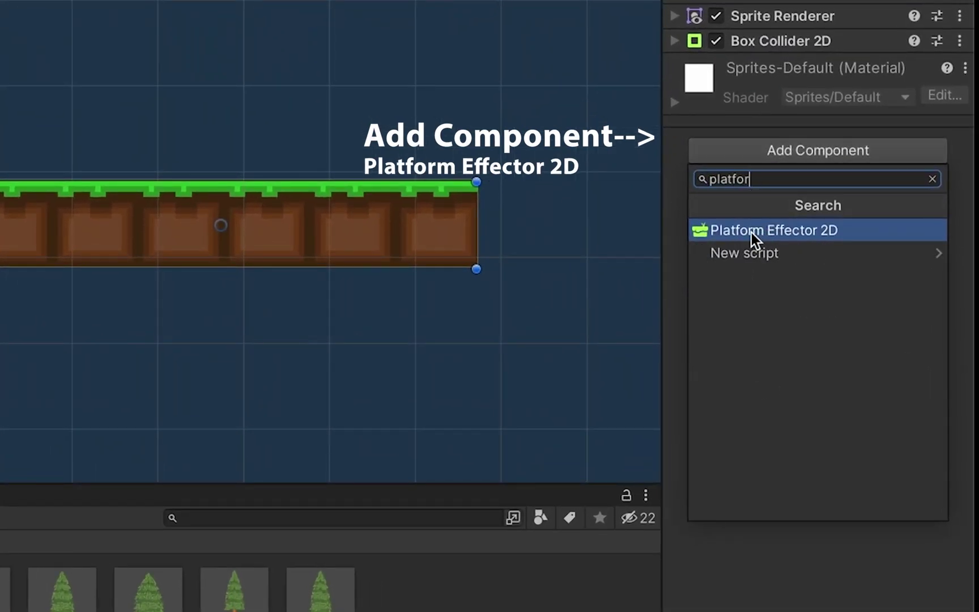
left_click(751, 232)
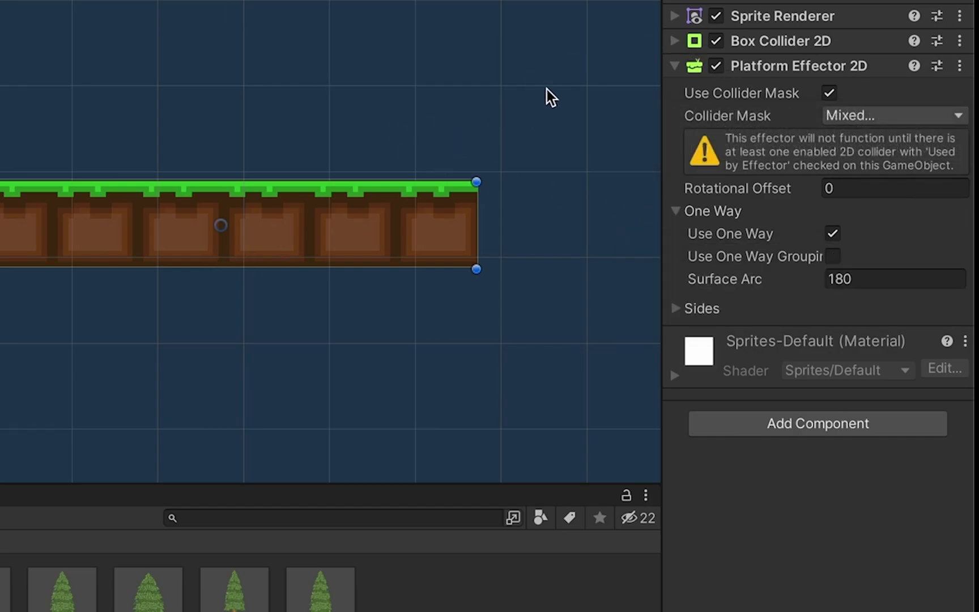
- Enable Used By Effector on the Grass Tile 1 prefab's Box Collider 2D
left_click(673, 42)
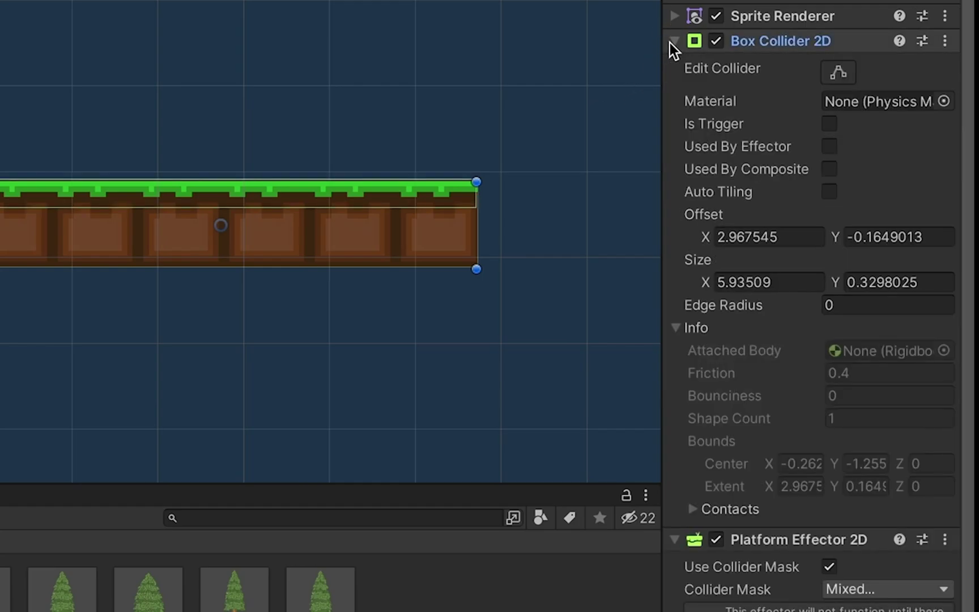
left_click(830, 146)
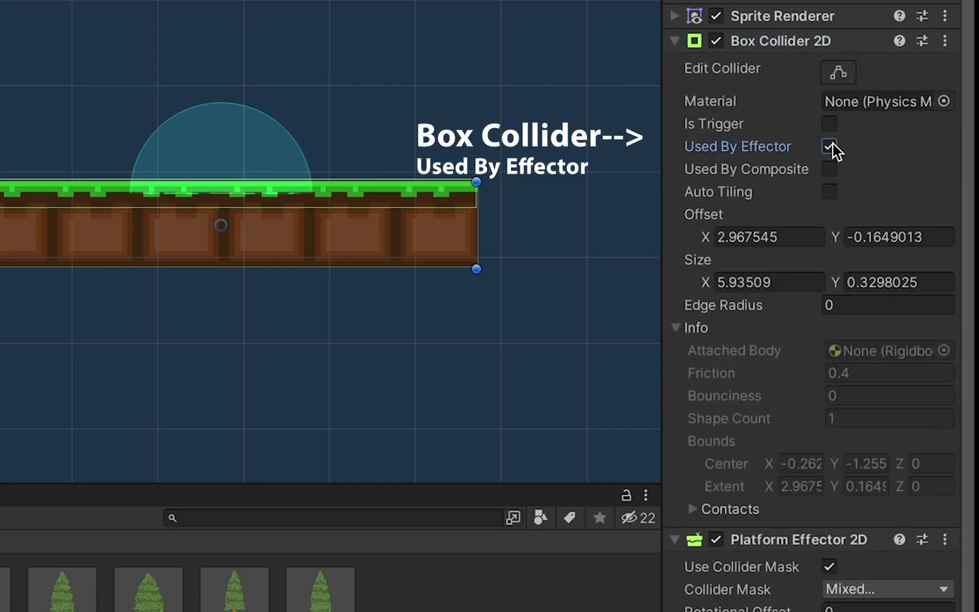
left_click(675, 40)
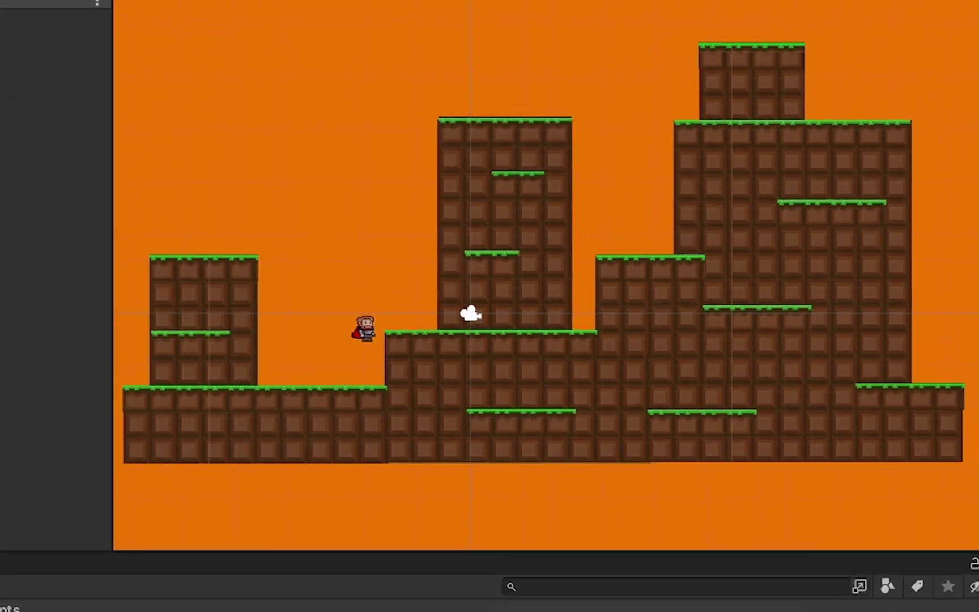
- Create a new C# script called PlatformDrop in the Scripts folder
right_click(508, 544)
mouse_move(643, 252)
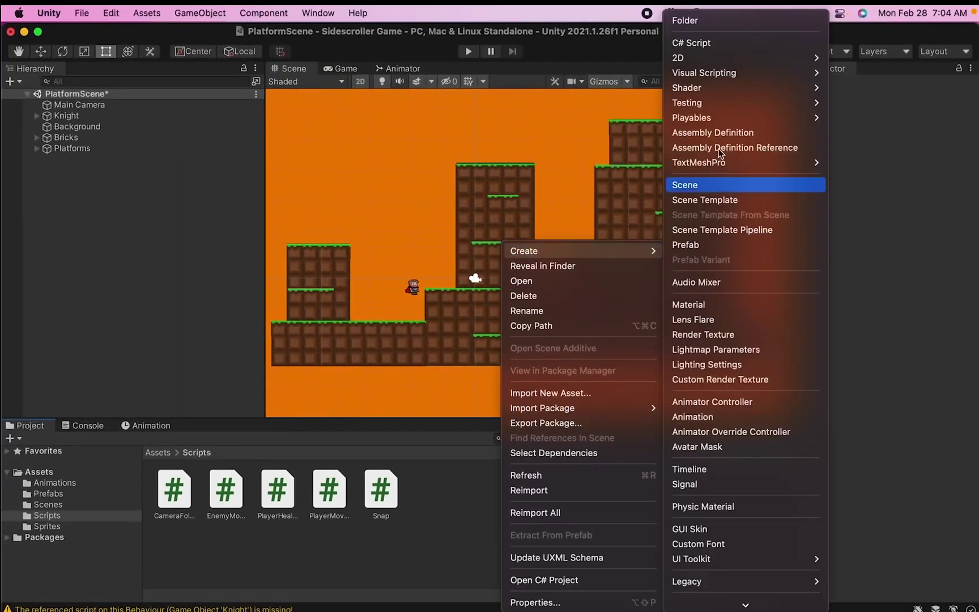
left_click(737, 50)
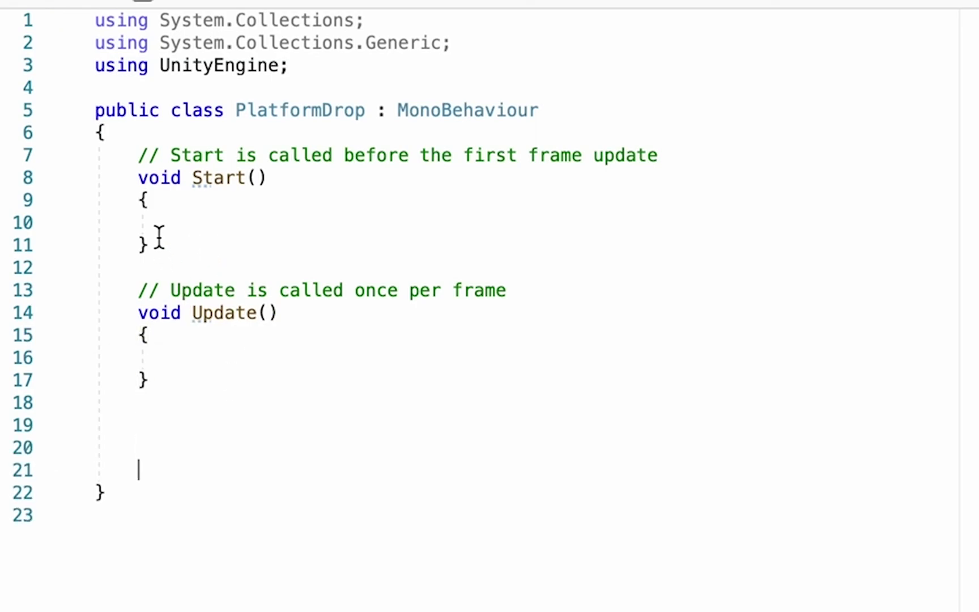
- Declare the coroutine "IEnumerator FallTimer() { }" below the Update method in the PlatformDrop script
left_click_drag(148, 161, 205, 226)
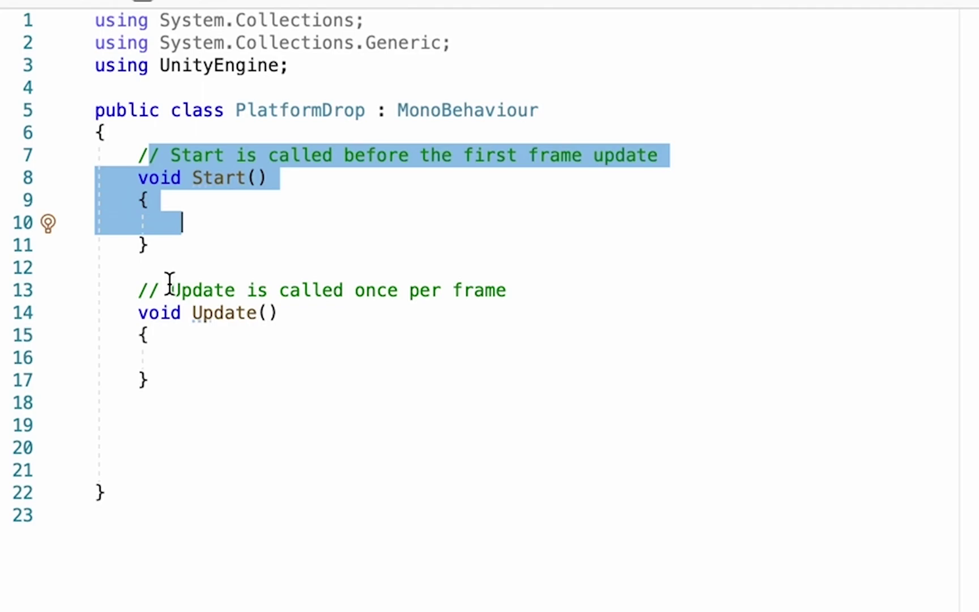
left_click_drag(139, 311, 186, 379)
left_click(185, 448)
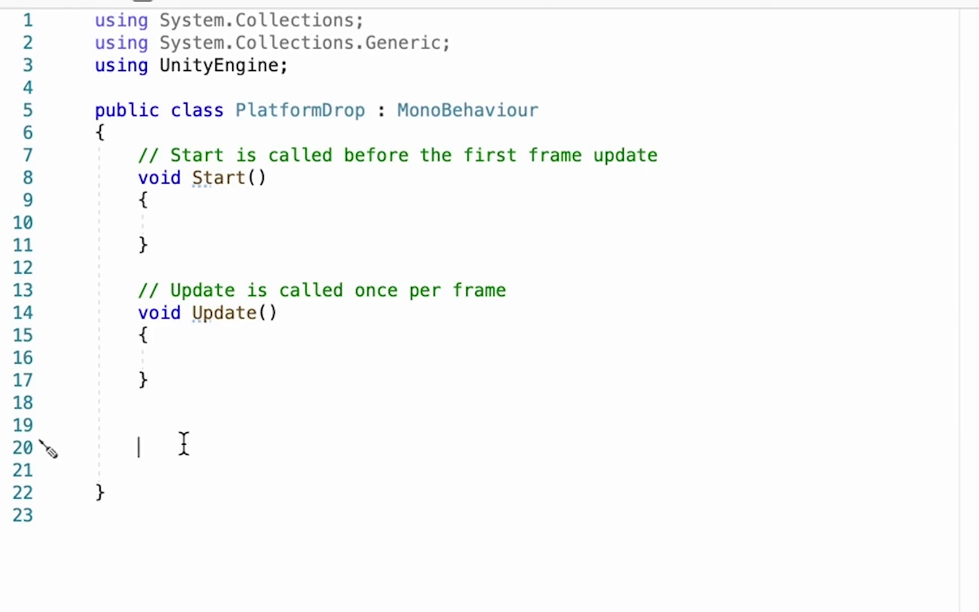
type("IEnut")
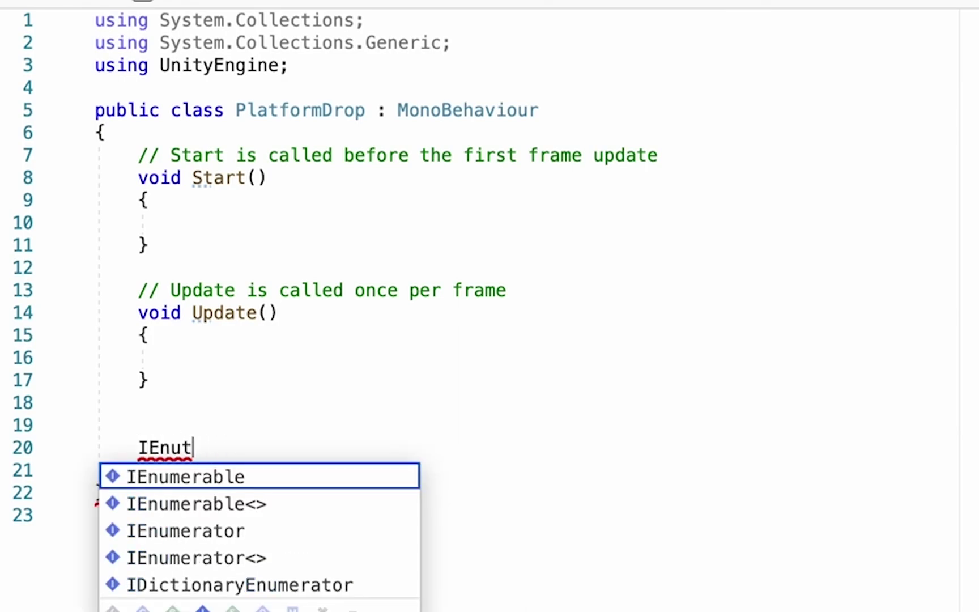
key("BackSpace")
type("m")
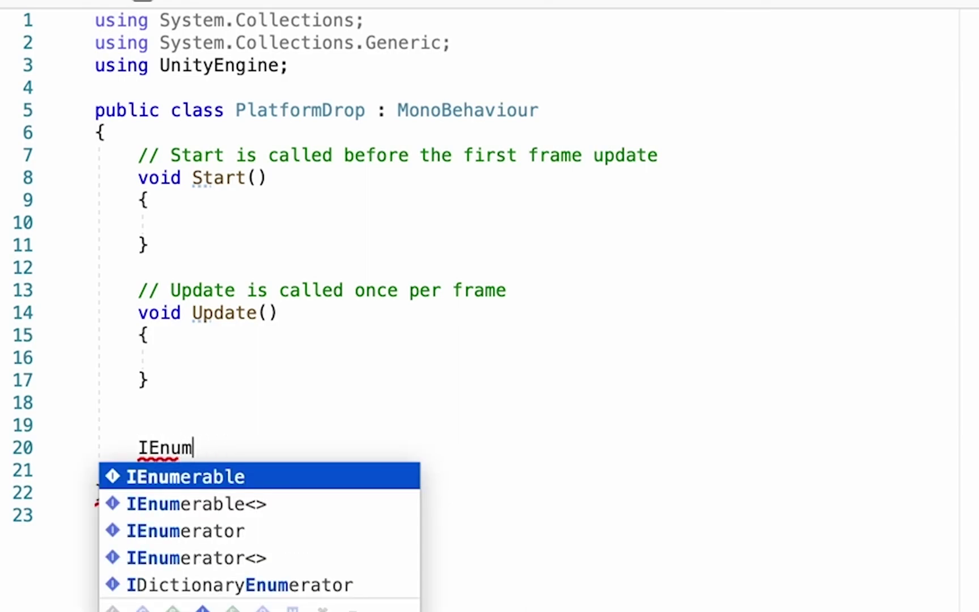
type("erator")
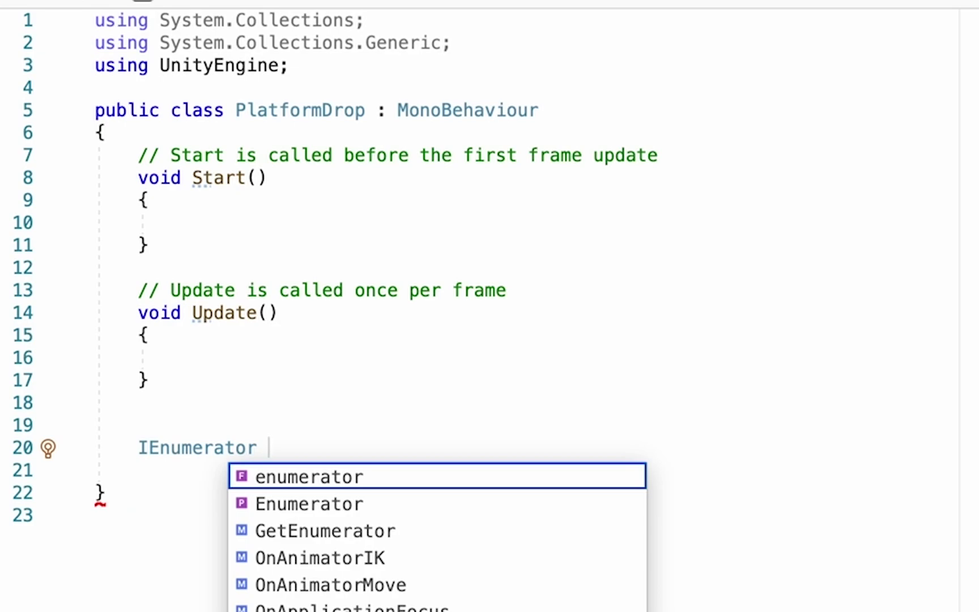
type("FallTimer")
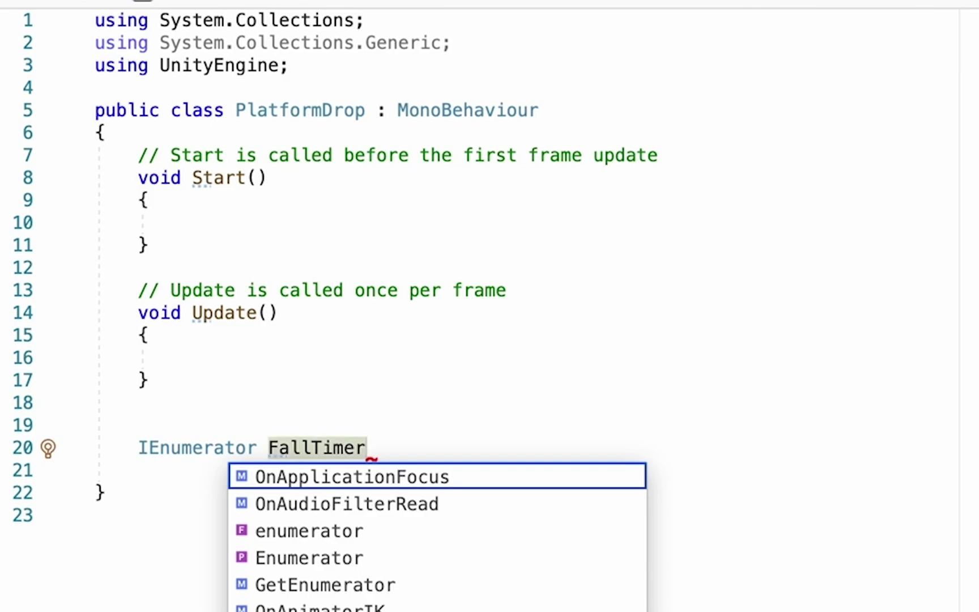
type("()")
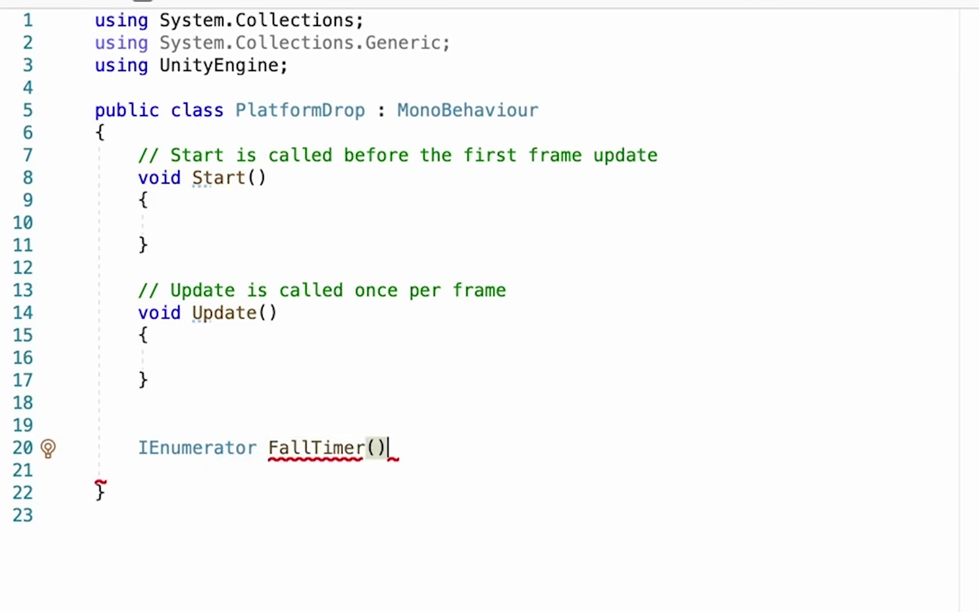
type(" { }")
key("Return")
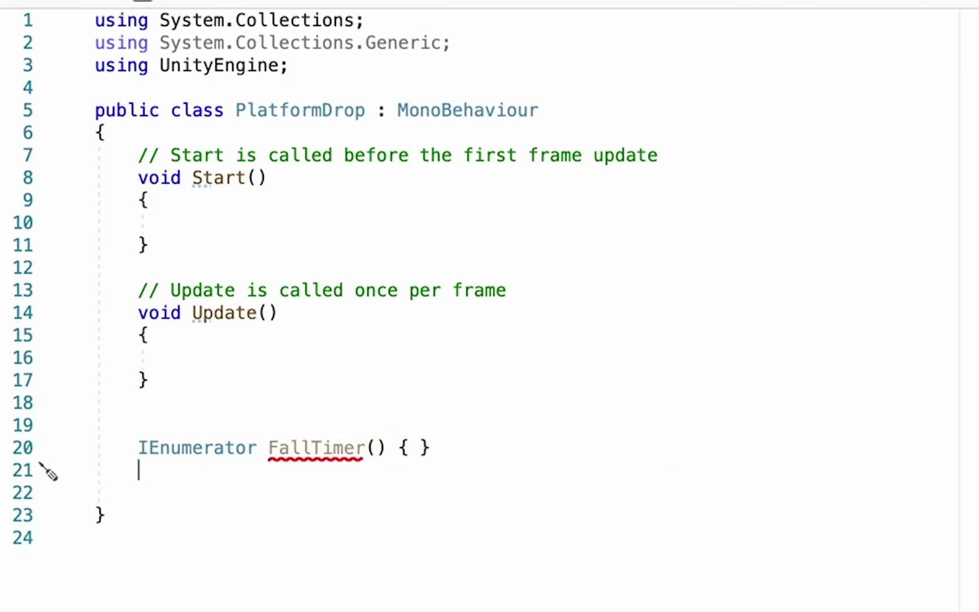
- Put FallTimer's braces on separate lines with an empty body line between them
left_click(398, 447)
key("Return")
key("Right")
key("Return")
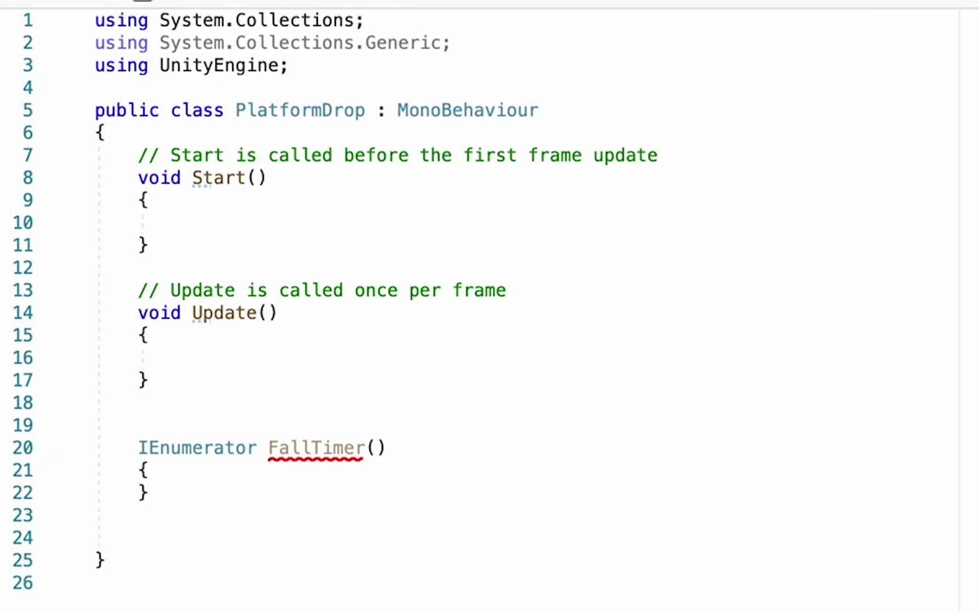
key("Return")
key("Up")
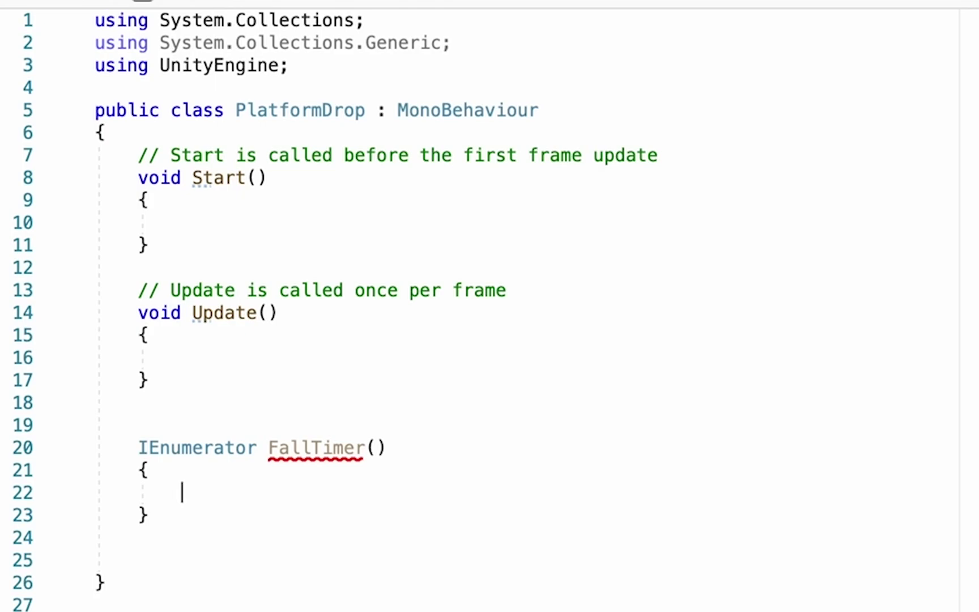
- Write "GetComponent<CapsuleCollider2D>().enabled = false;" in the FallTimer body to turn off the player's collider
type("GetComponent<")
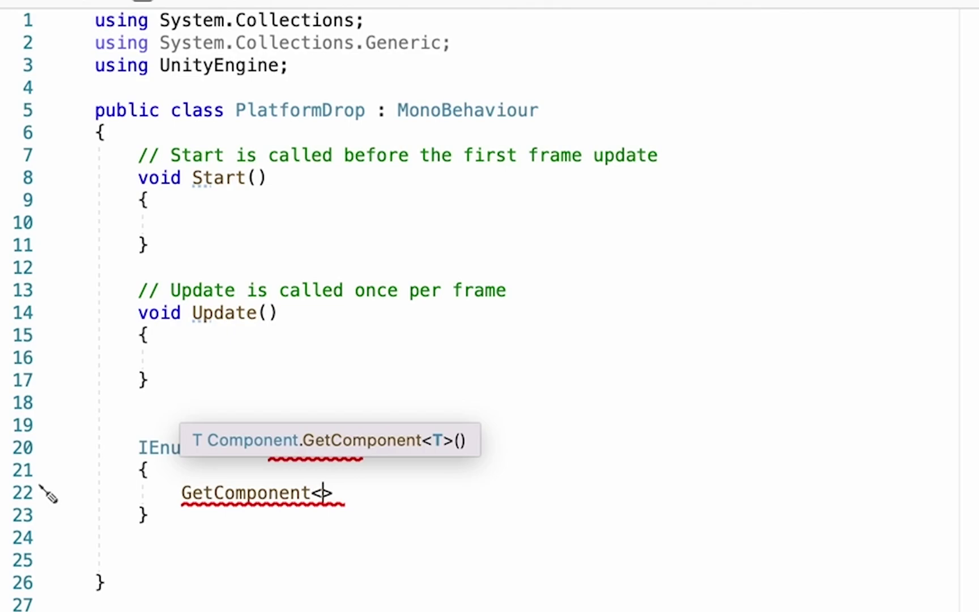
type("Cap")
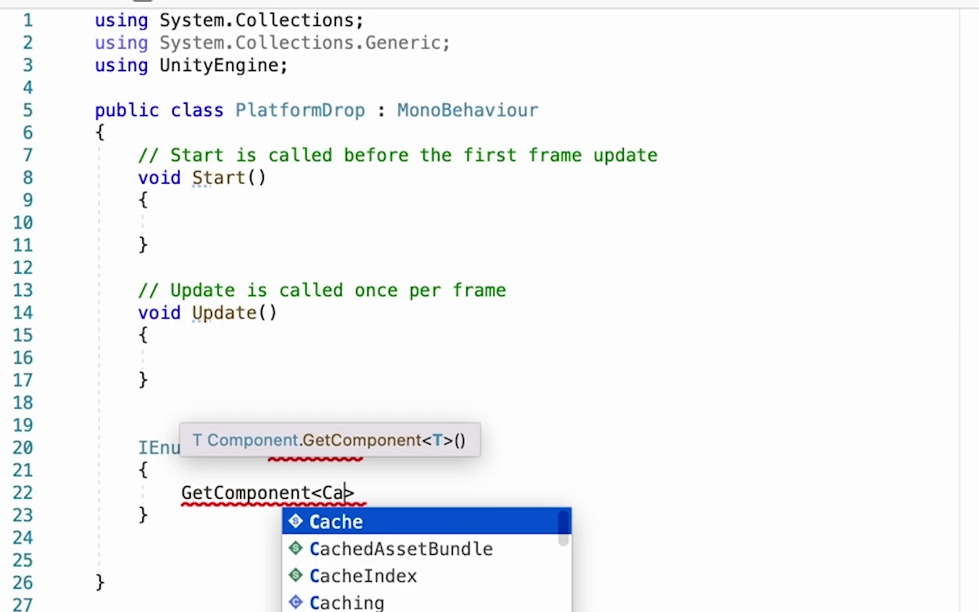
key("Down")
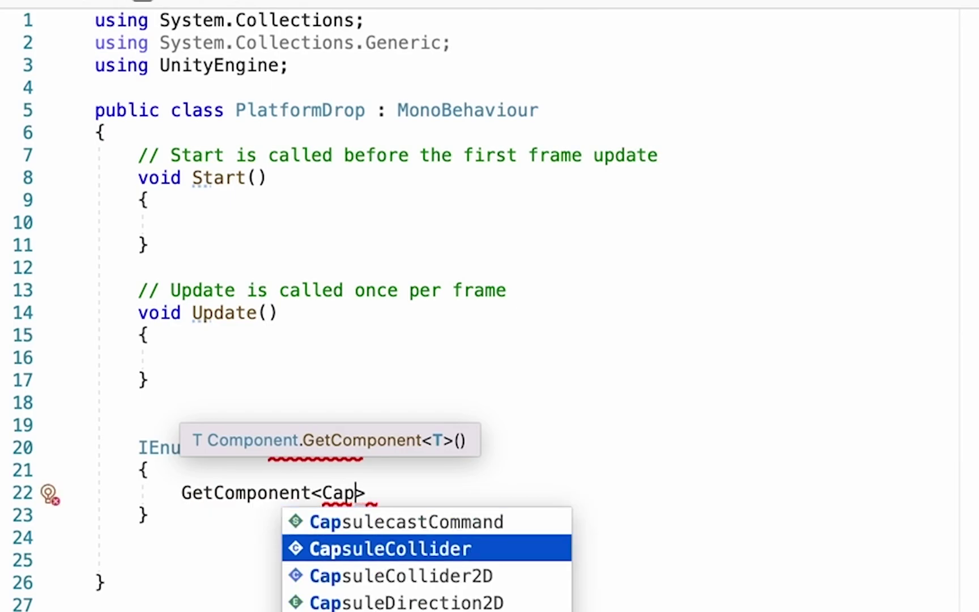
key("Down")
key("Return")
type(">")
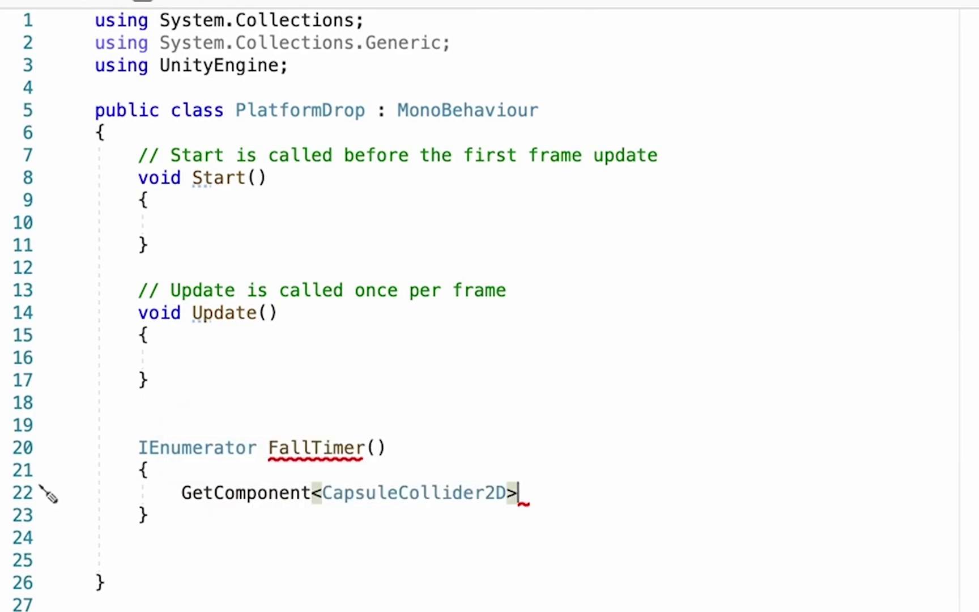
type("()")
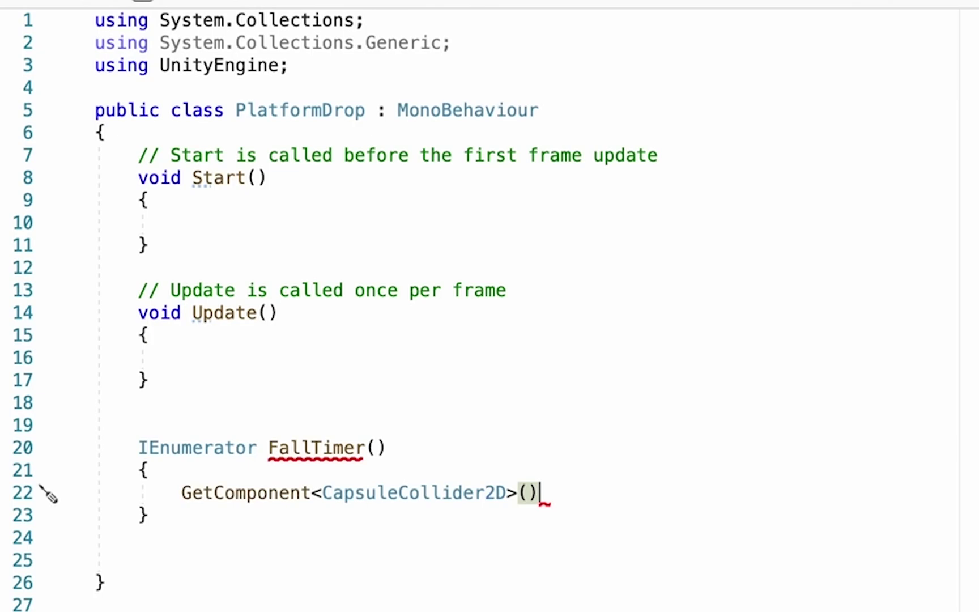
type(".enabled -")
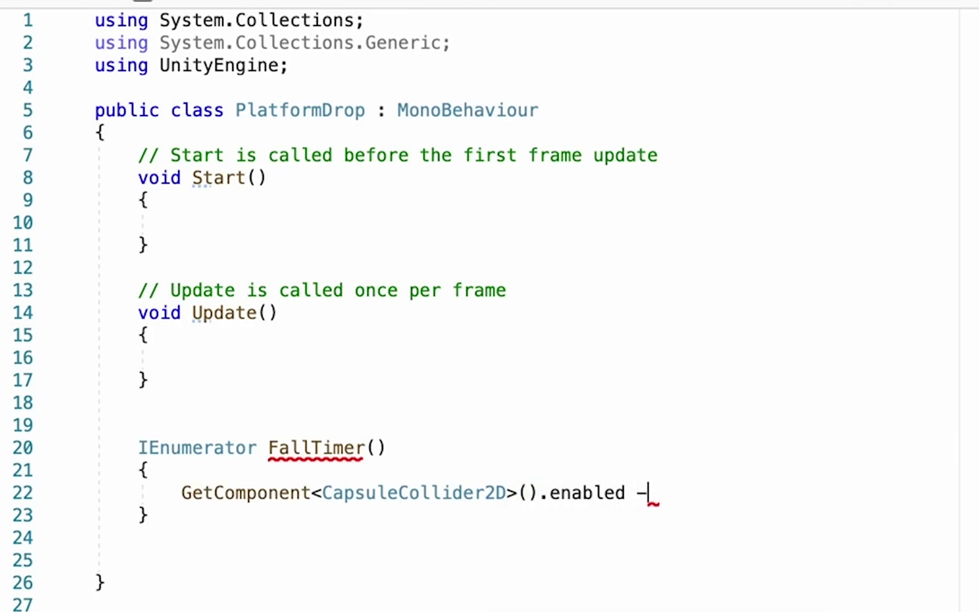
key("BackSpace")
type("= ")
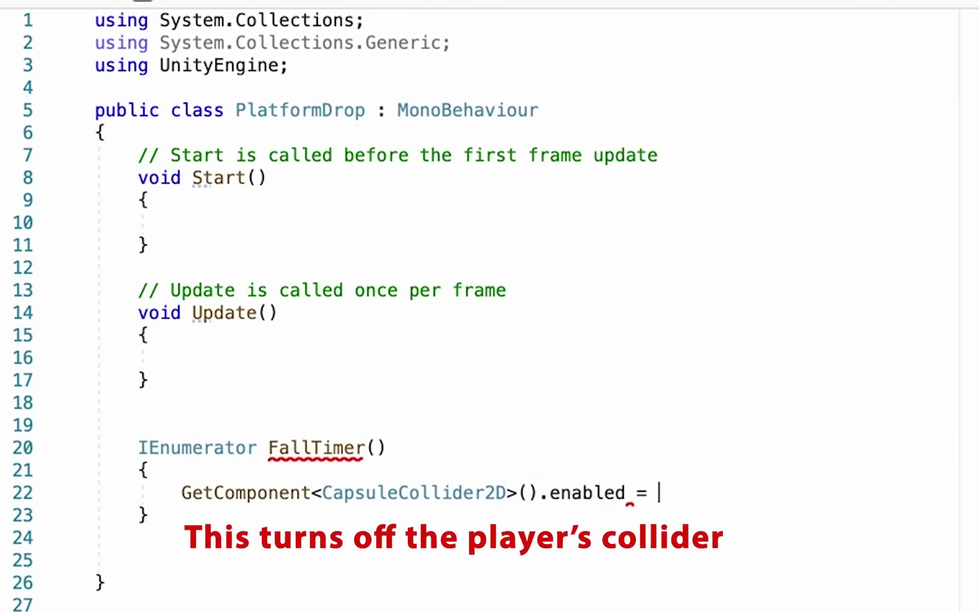
type("false;")
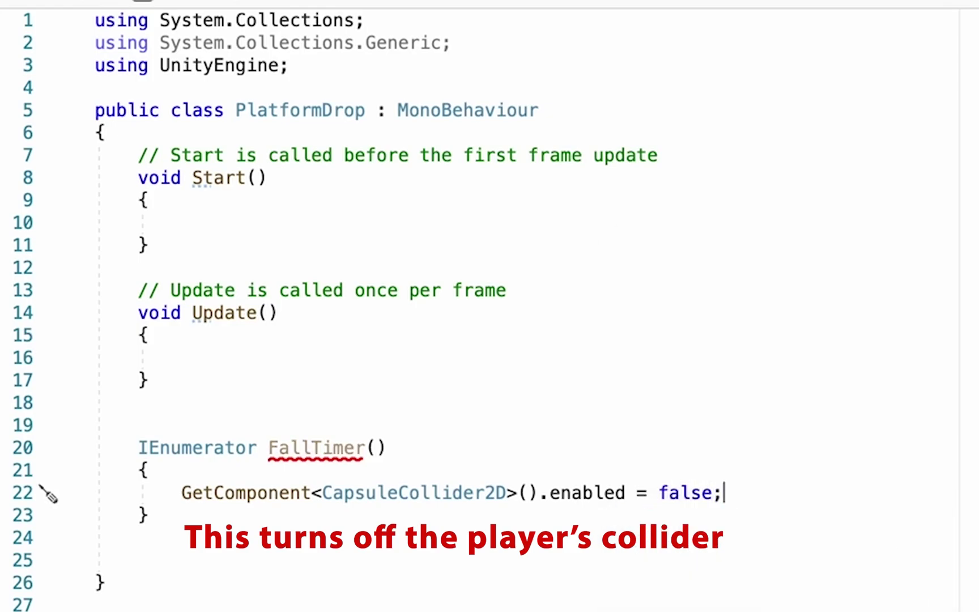
- Add "yield return new WaitForSeconds(0.15f);" to FallTimer, below the line that disables the capsule collider
key("Return")
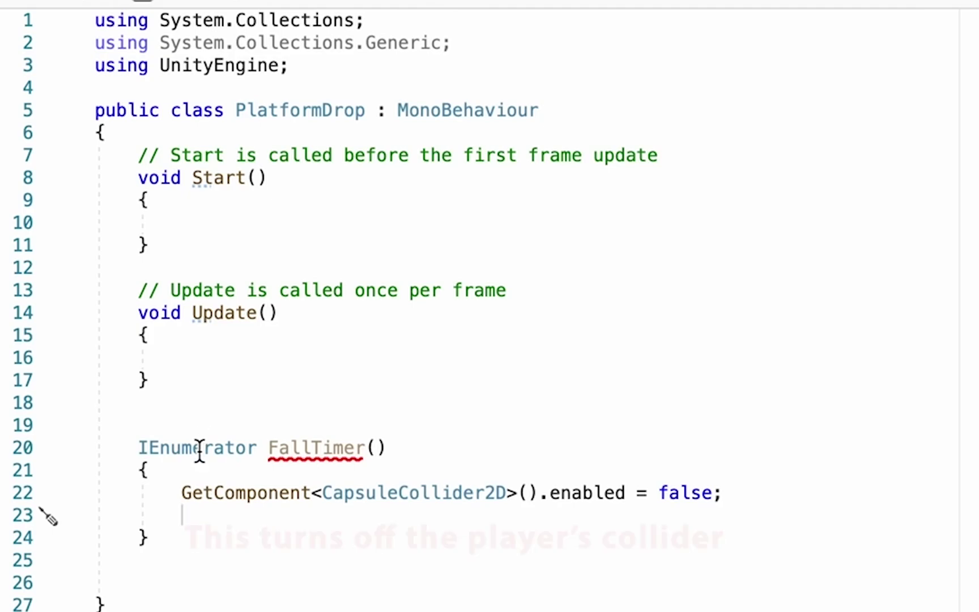
mouse_move(198, 460)
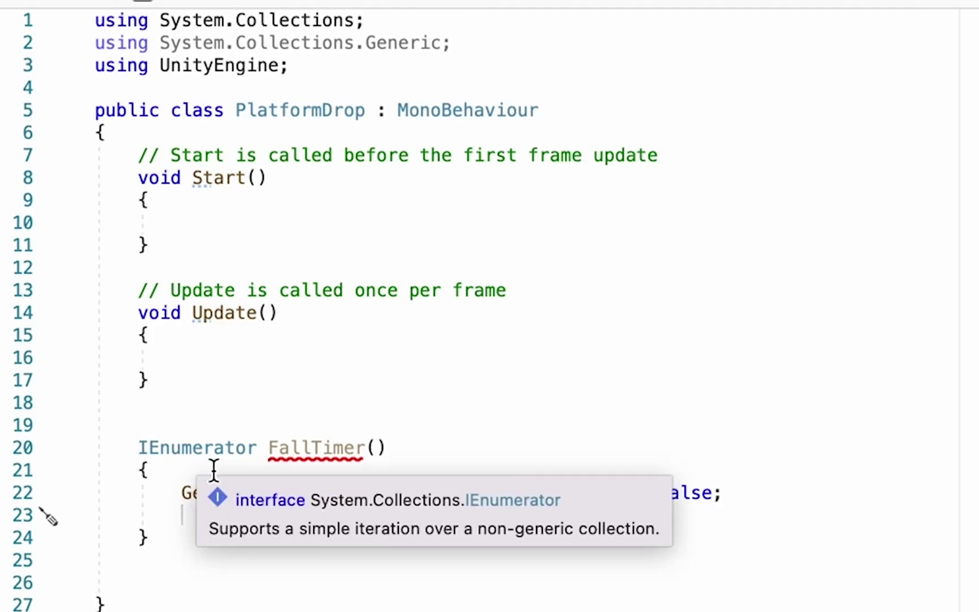
type("yield ")
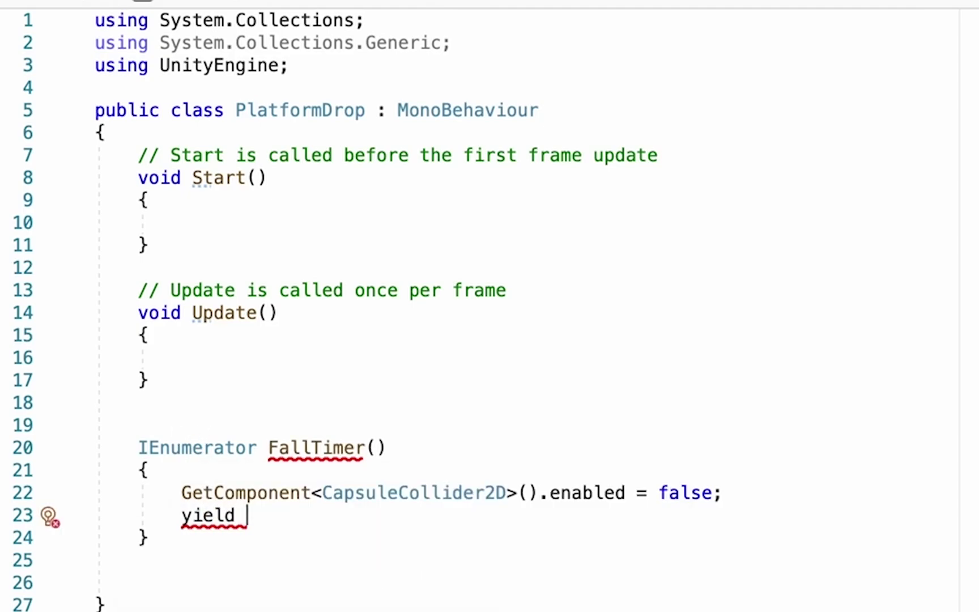
type("retu")
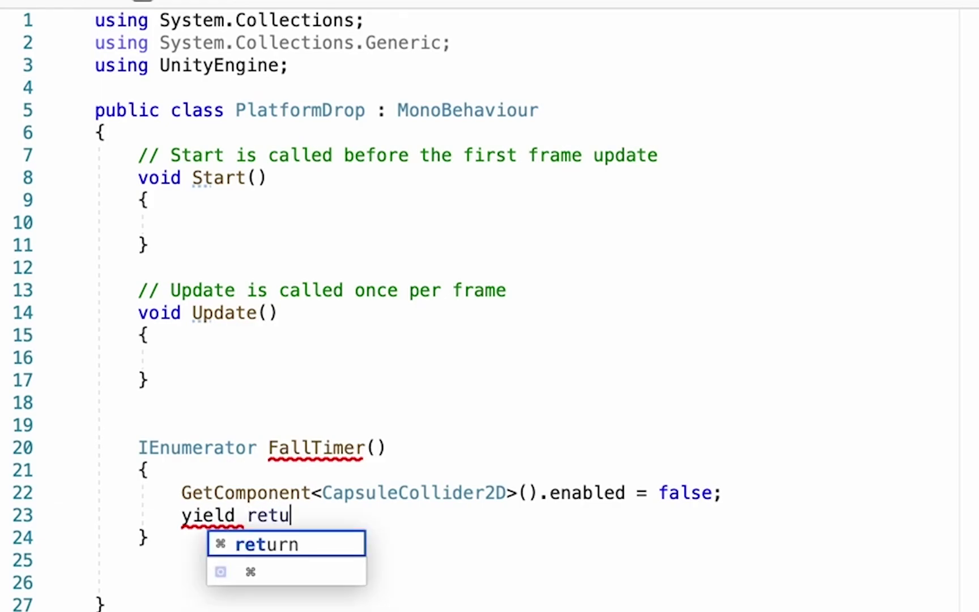
type("rn new Wait")
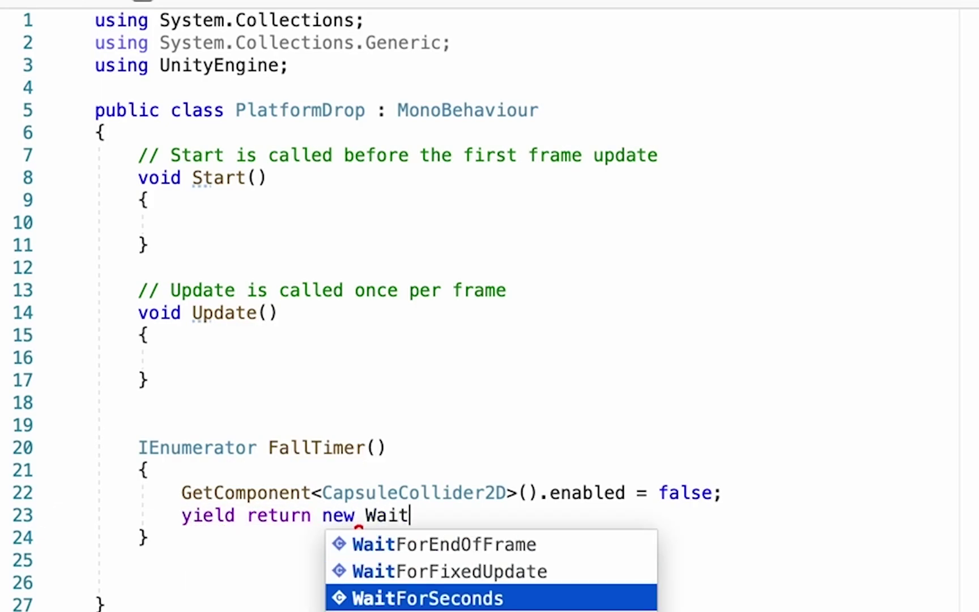
type("ForSeconds (")
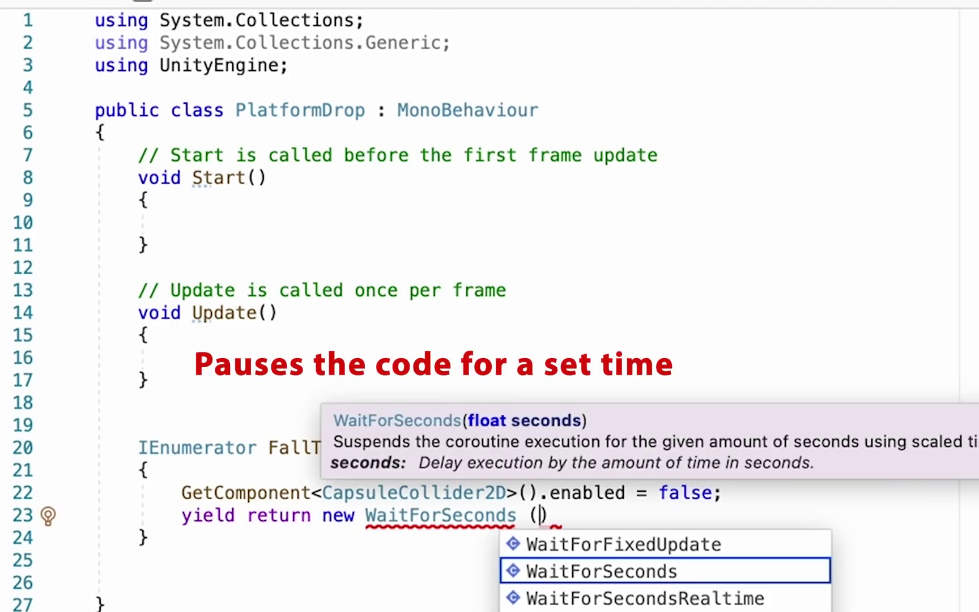
type("0.15")
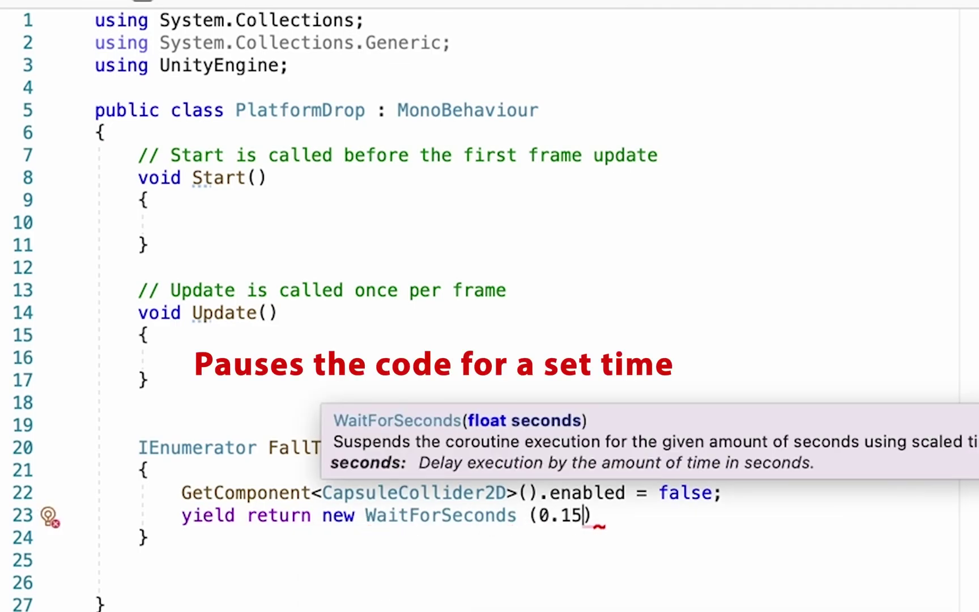
type("f)")
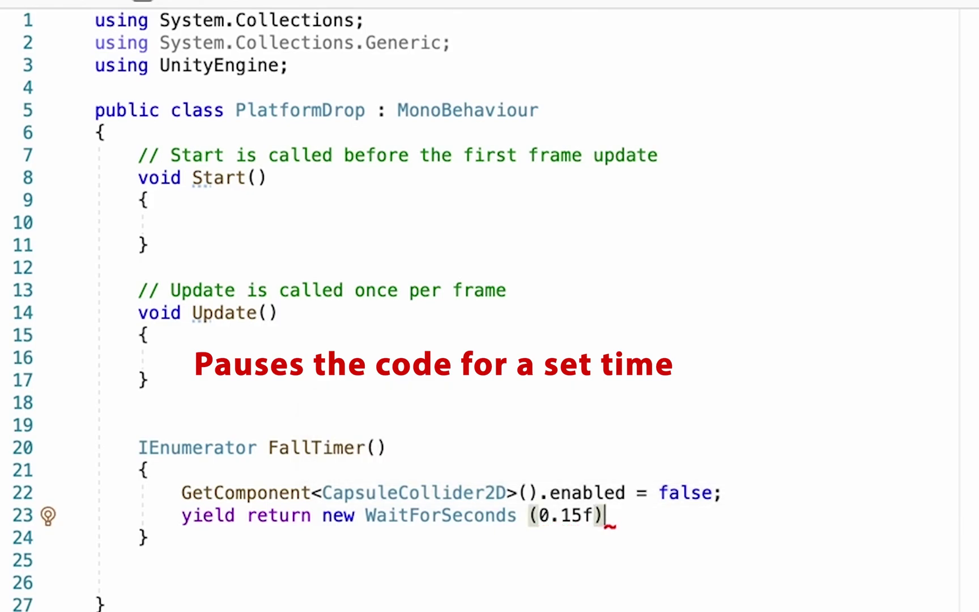
type(";")
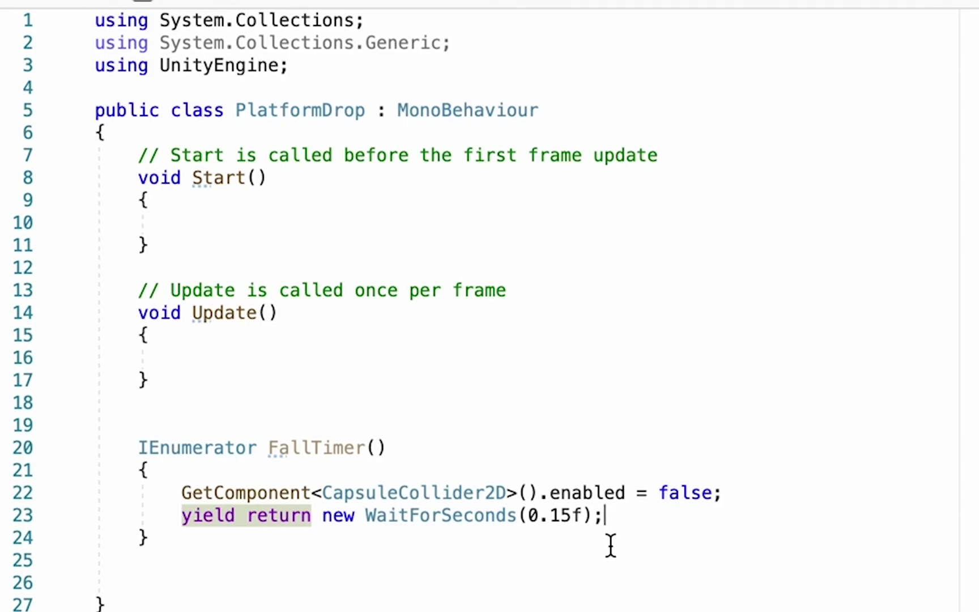
- Add "GetComponent<CapsuleCollider2D>().enabled = true;" to FallTimer after the wait to turn the player's collider back on
key("Return")
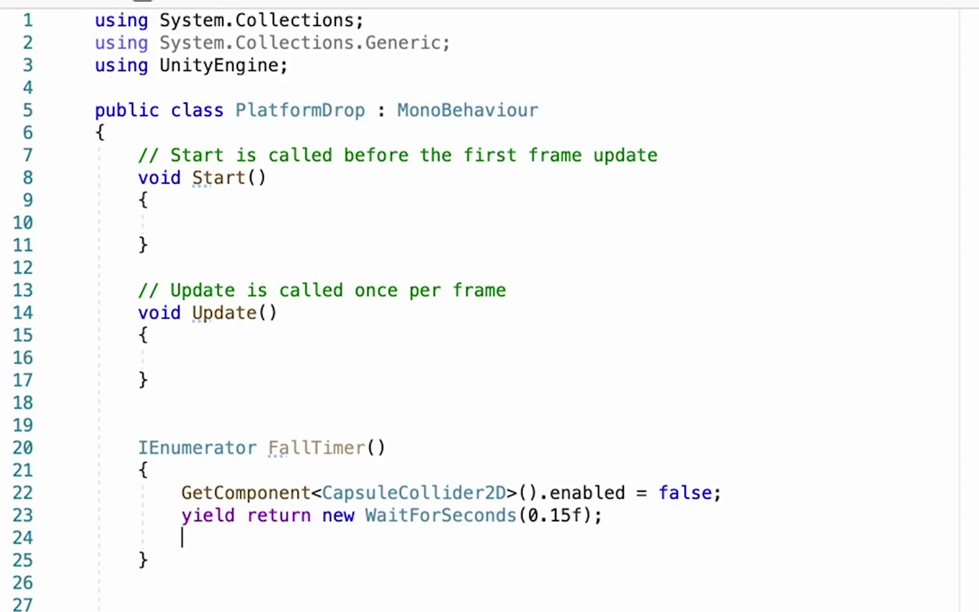
type("GetC")
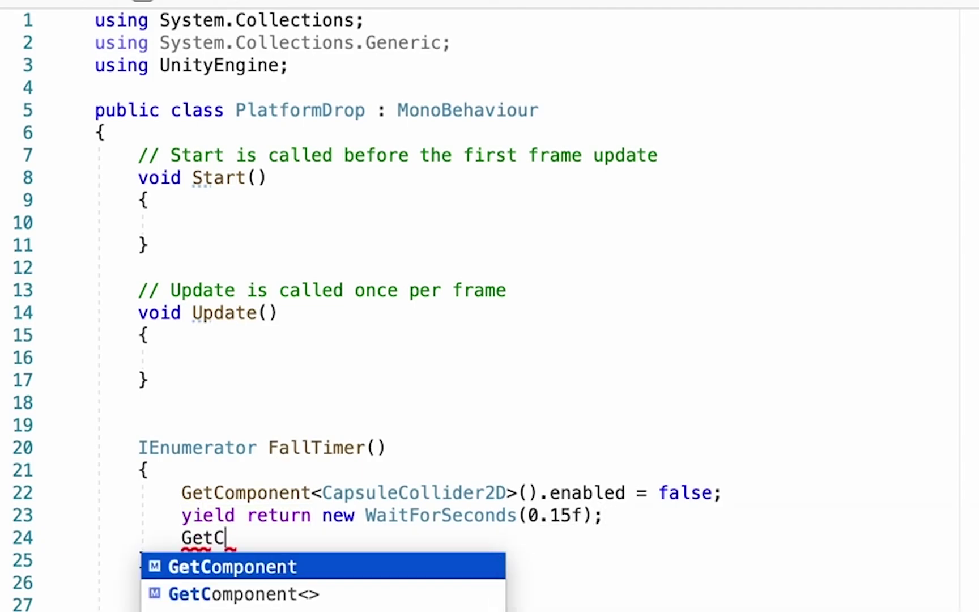
type("omponent")
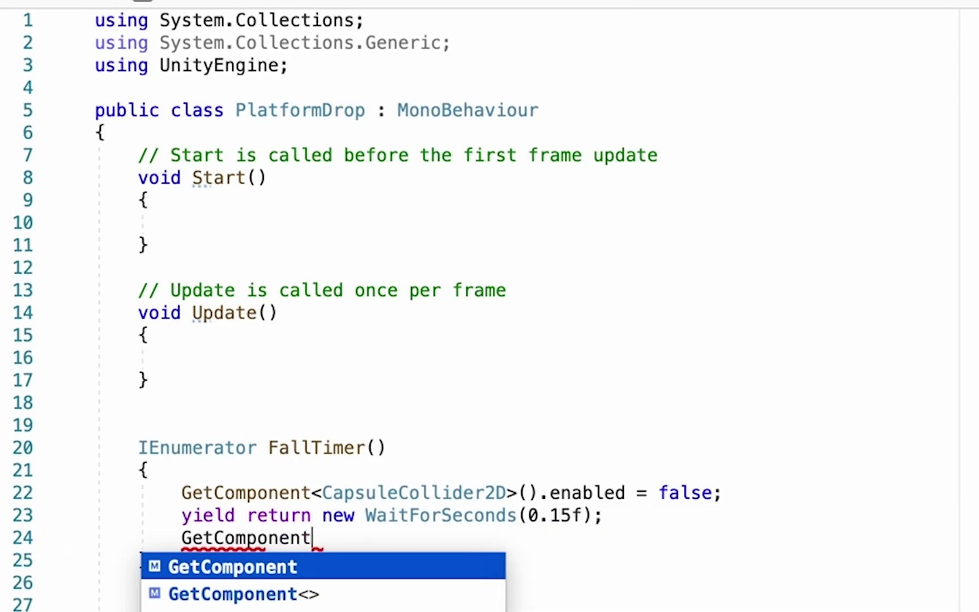
type("<Capsule>")
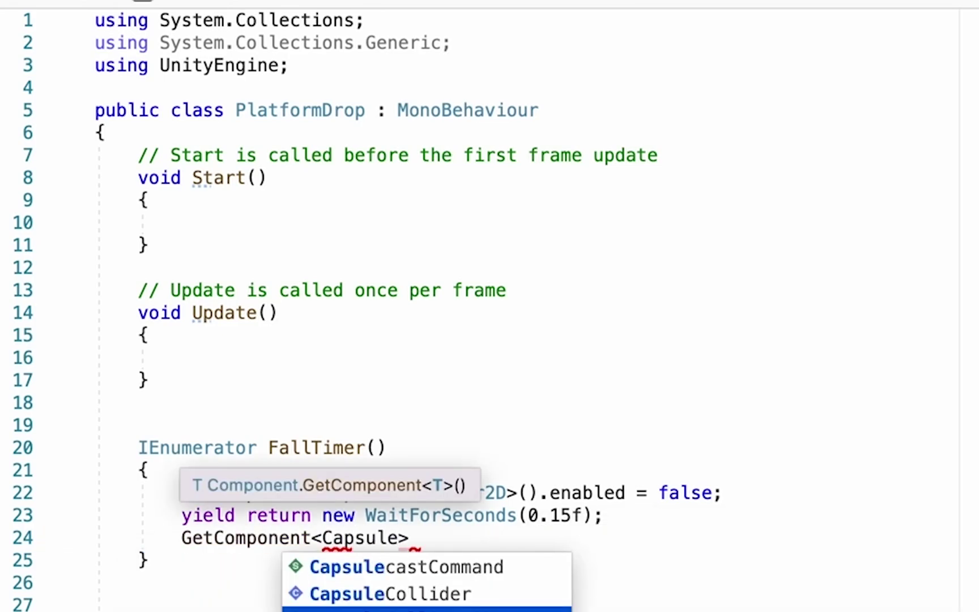
key("Return")
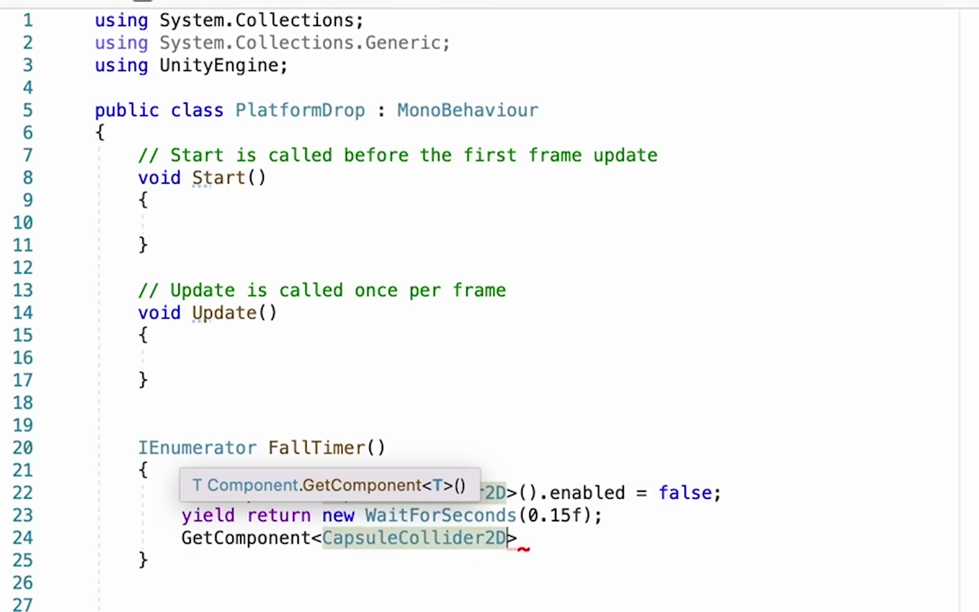
type(">().en")
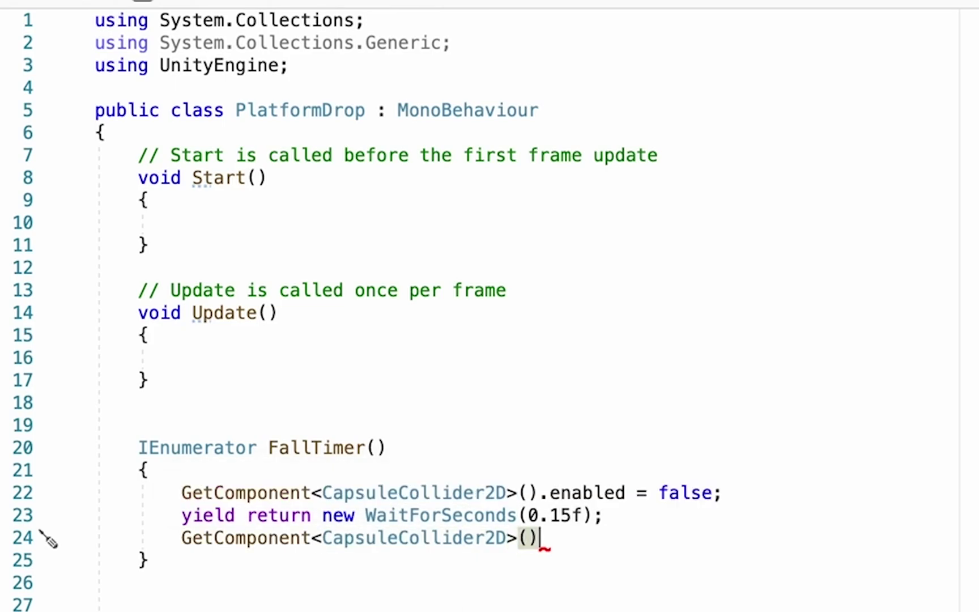
type("abled =")
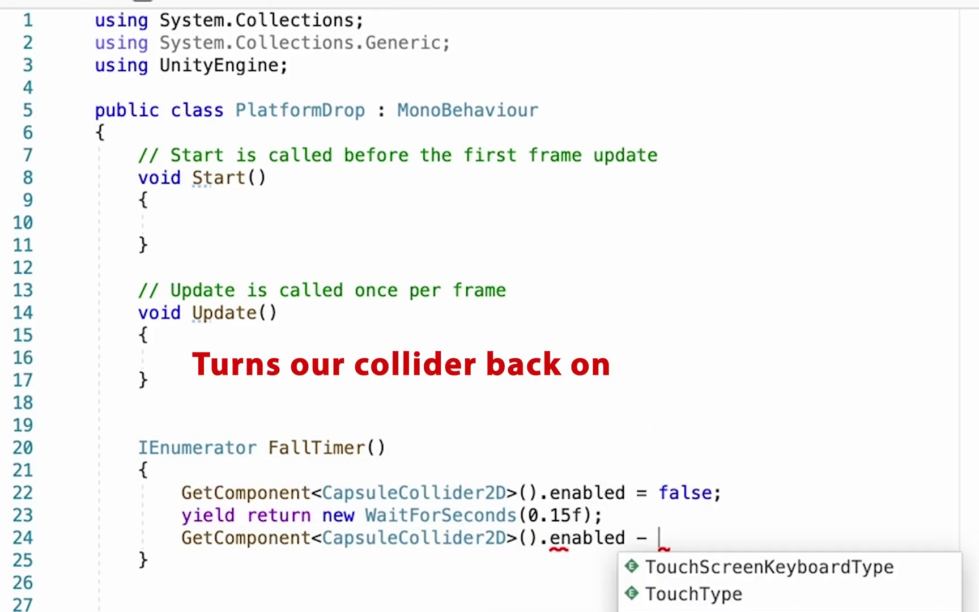
key("BackSpace")
key("BackSpace")
type("= true;")
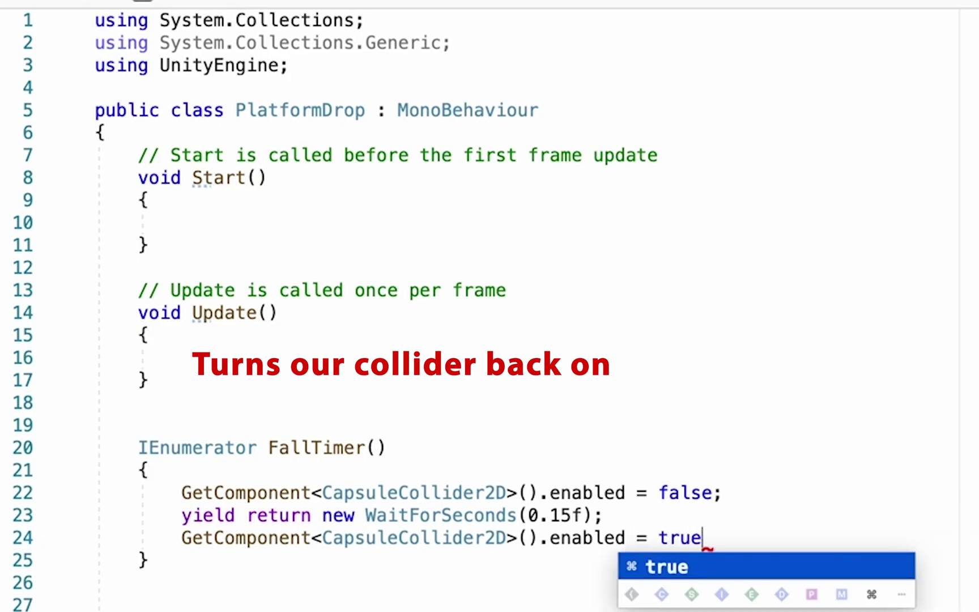
- Write an "if (Input.GetKeyDown(KeyCode.S))" block with opened braces inside the Update method
left_click(313, 357)
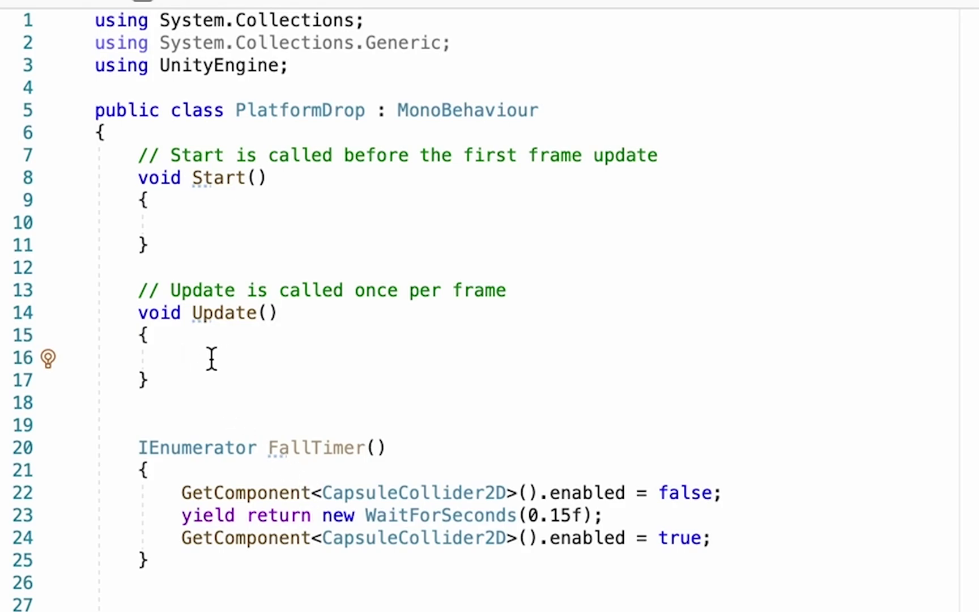
type("if(Inpout,.")
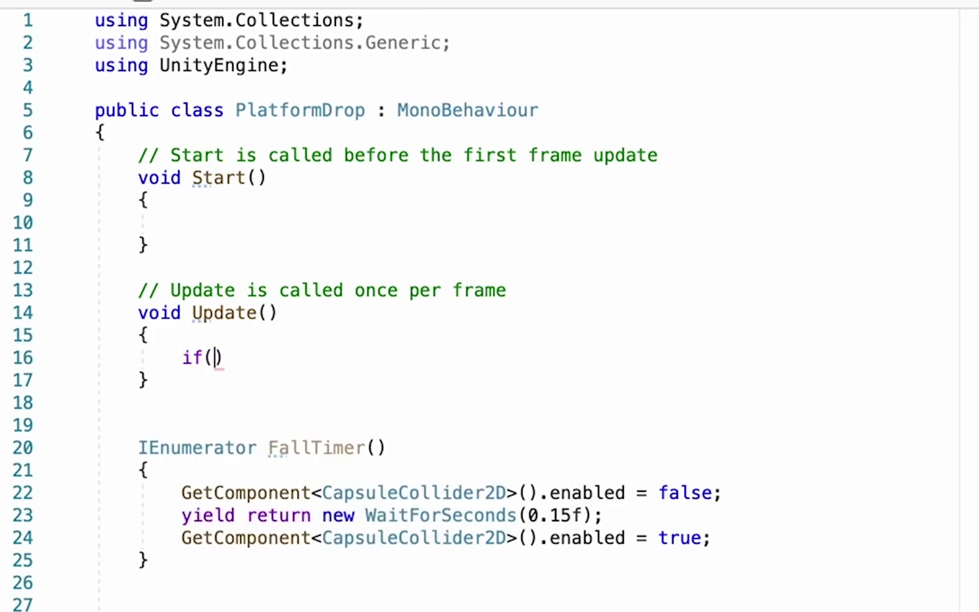
key("BackSpace")
key("BackSpace")
key("BackSpace")
key("BackSpace")
key("BackSpace")
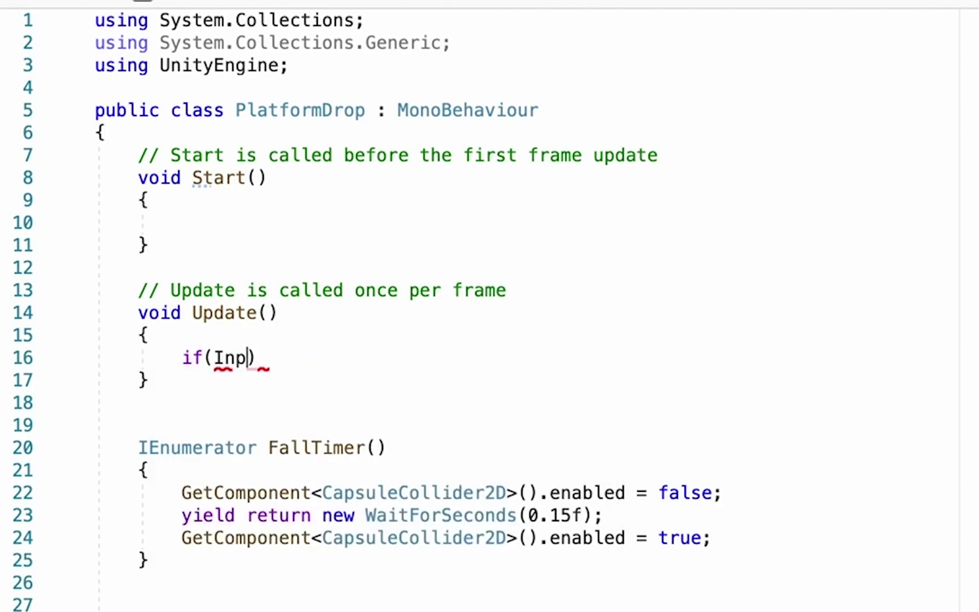
type("ut")
type(".GetKey")
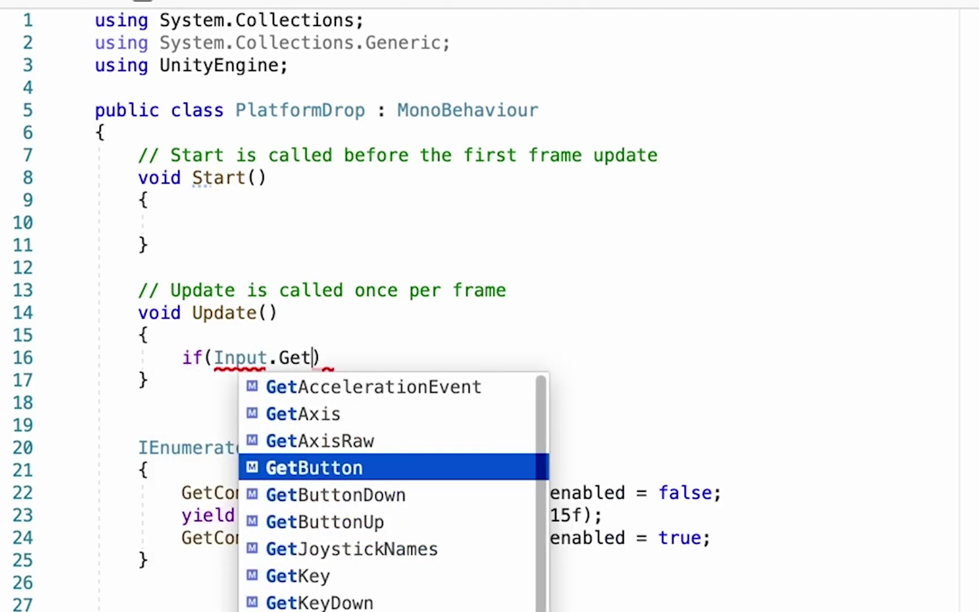
type("Down")
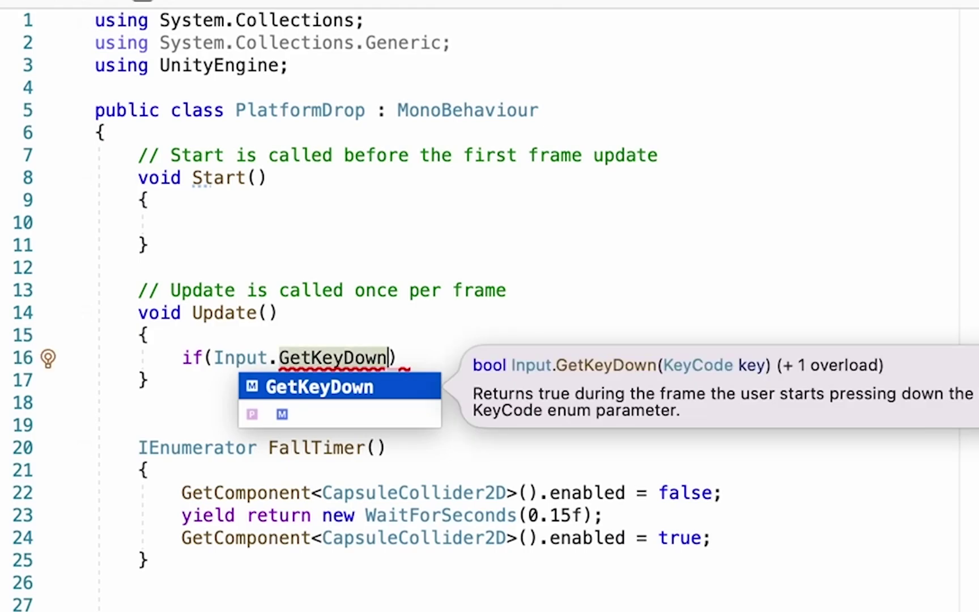
left_click(6, 3)
key("Escape")
type("(KeyCode.")
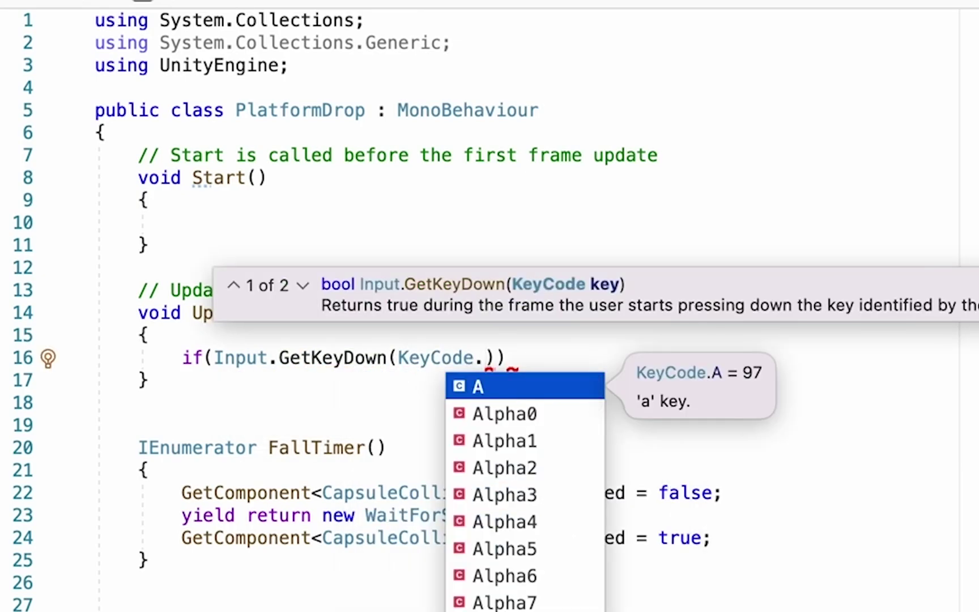
type("S)){")
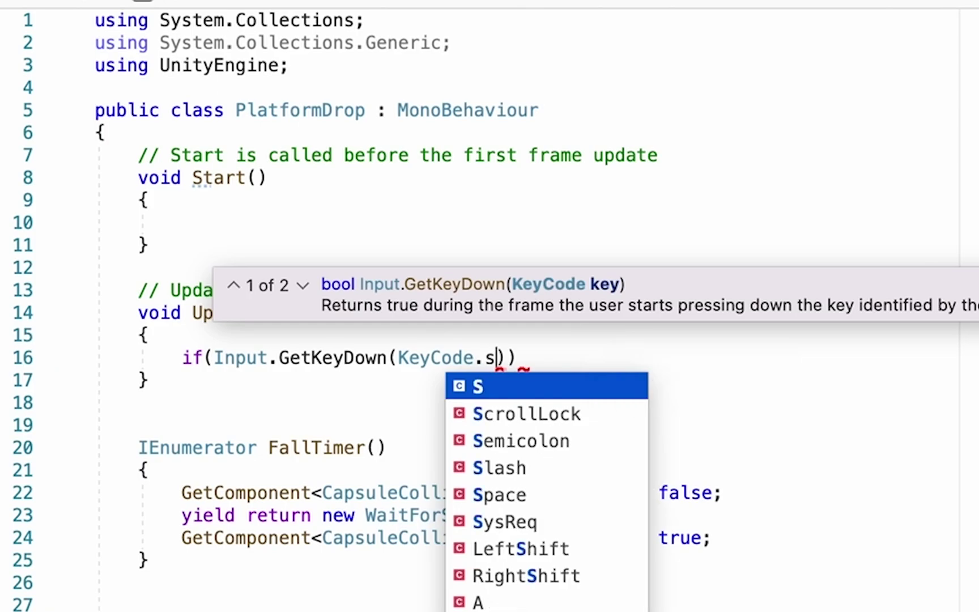
key("Return")
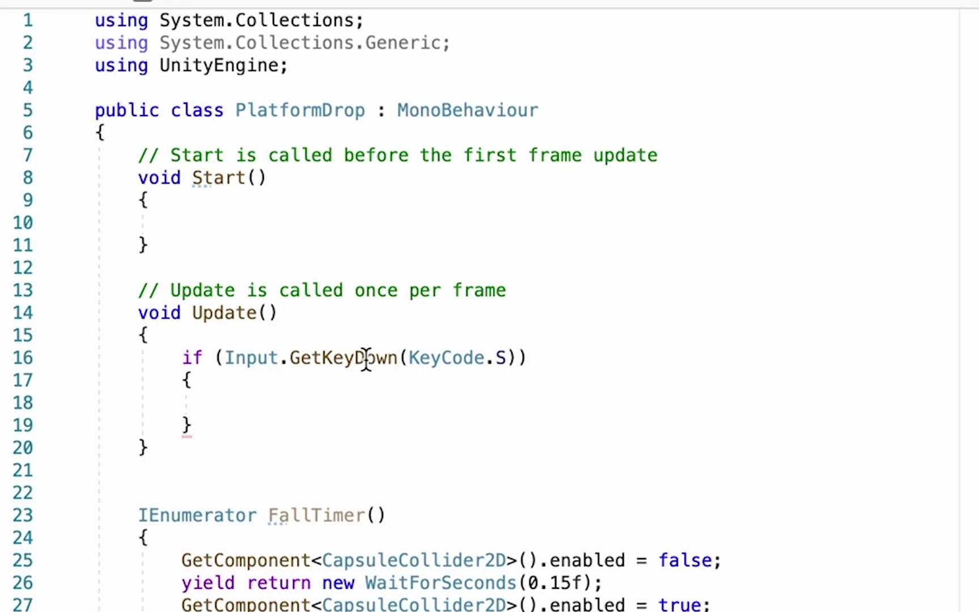
- Call "StartCoroutine(FallTimer());" inside the S key if block
mouse_move(366, 359)
type("StartCoi")
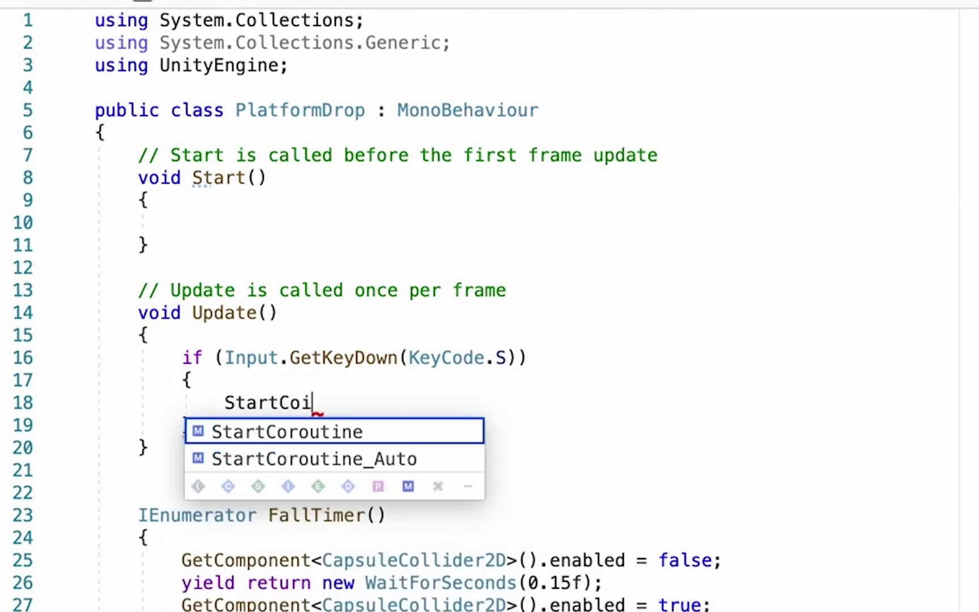
key("BackSpace")
key("Tab")
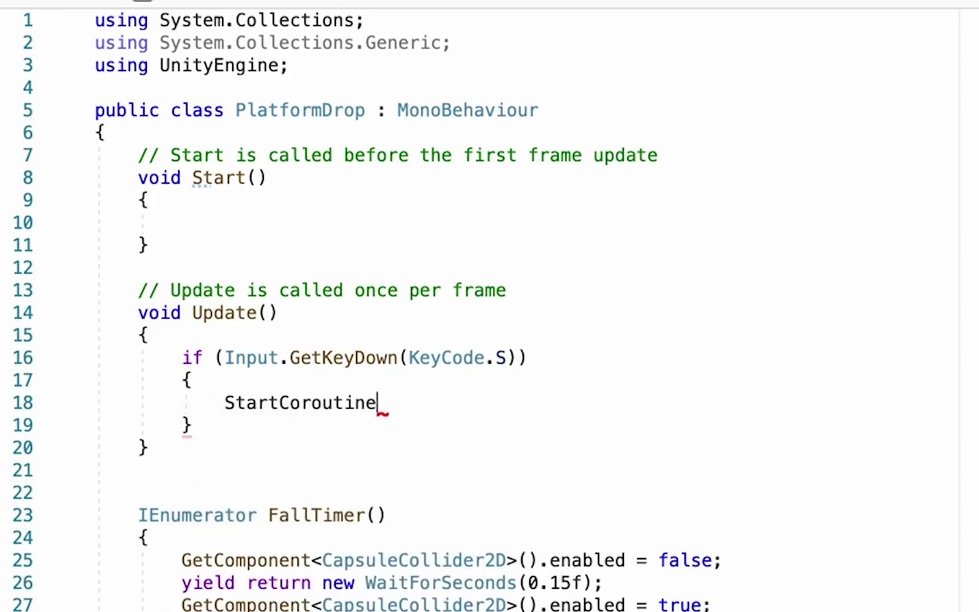
type("(FallTimer")
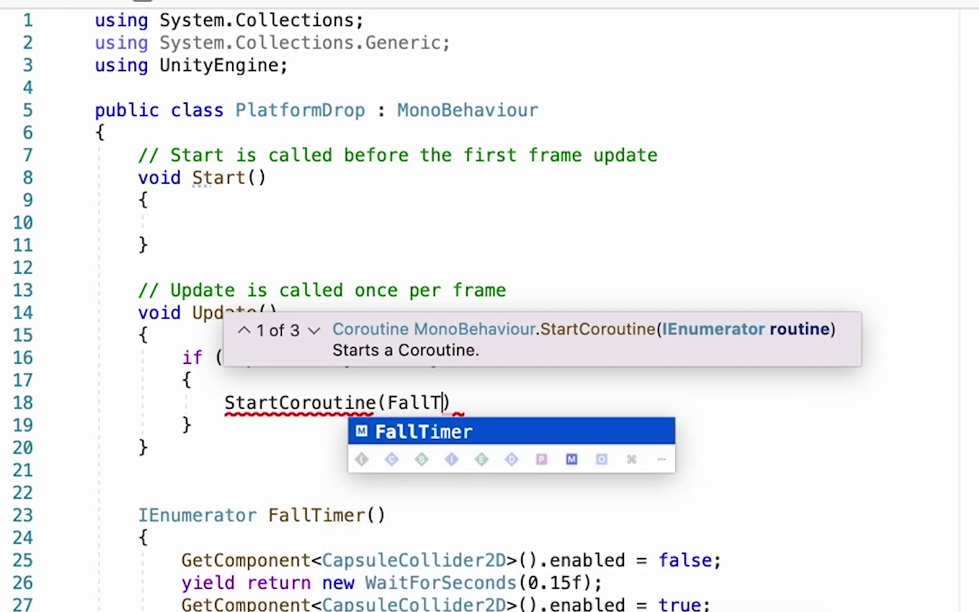
key("Tab")
type(")")
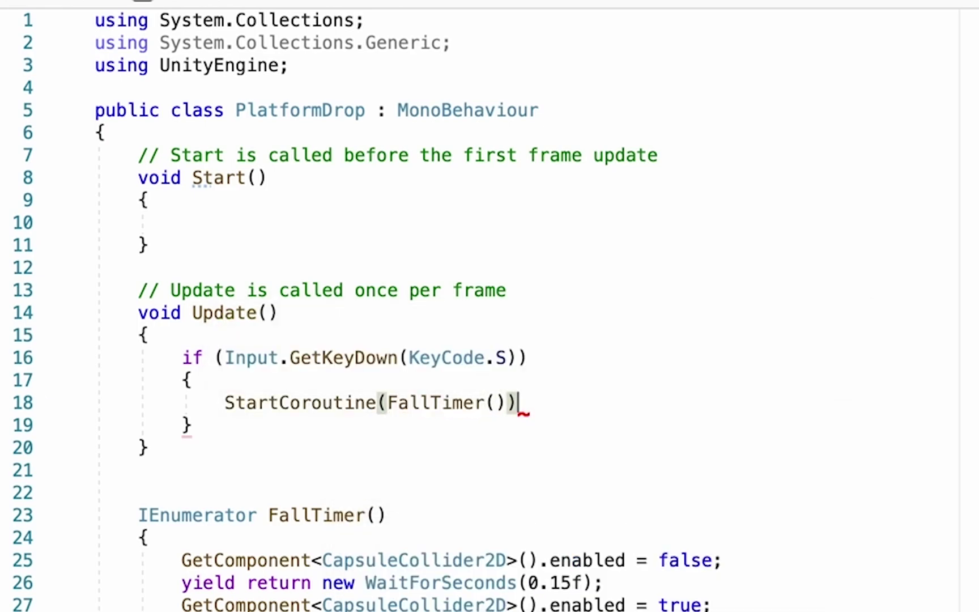
type(";")
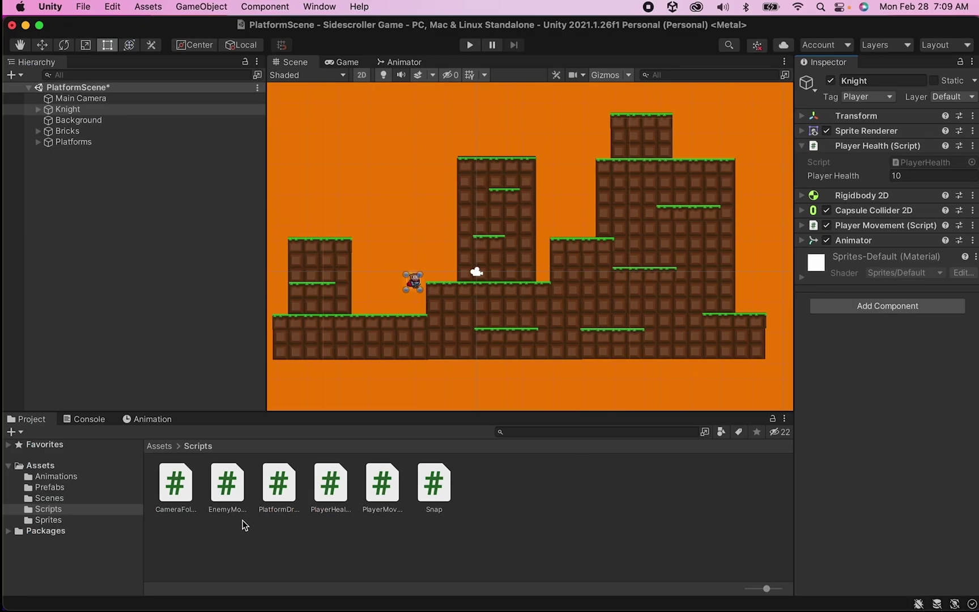
- In Unity, attach the PlatformDrop script from the Scripts folder to the Knight object
left_click_drag(268, 492, 805, 247)
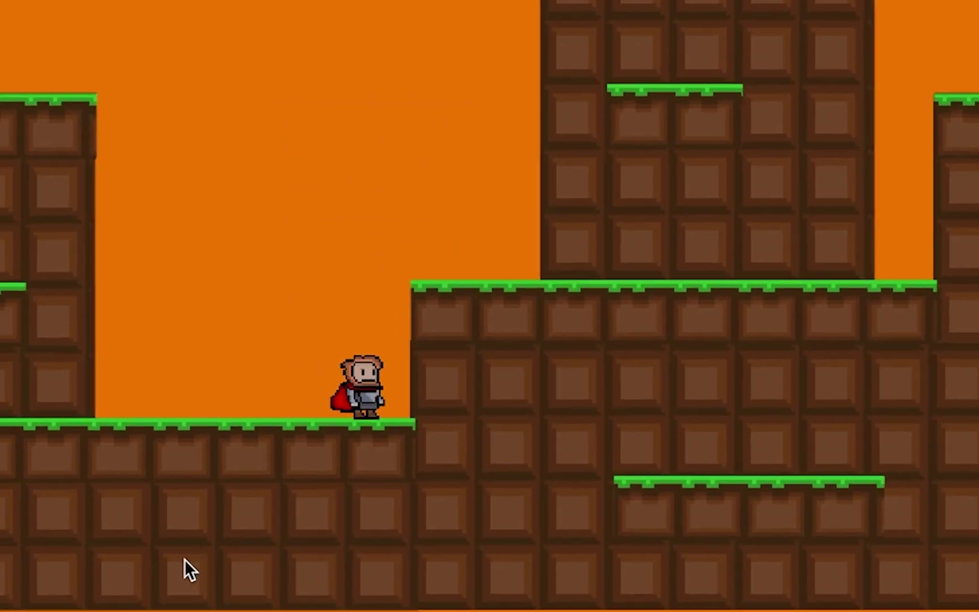
- Playtest the level by jumping the knight onto the grass platform of the leftmost tower and dropping back through it
key("Left")
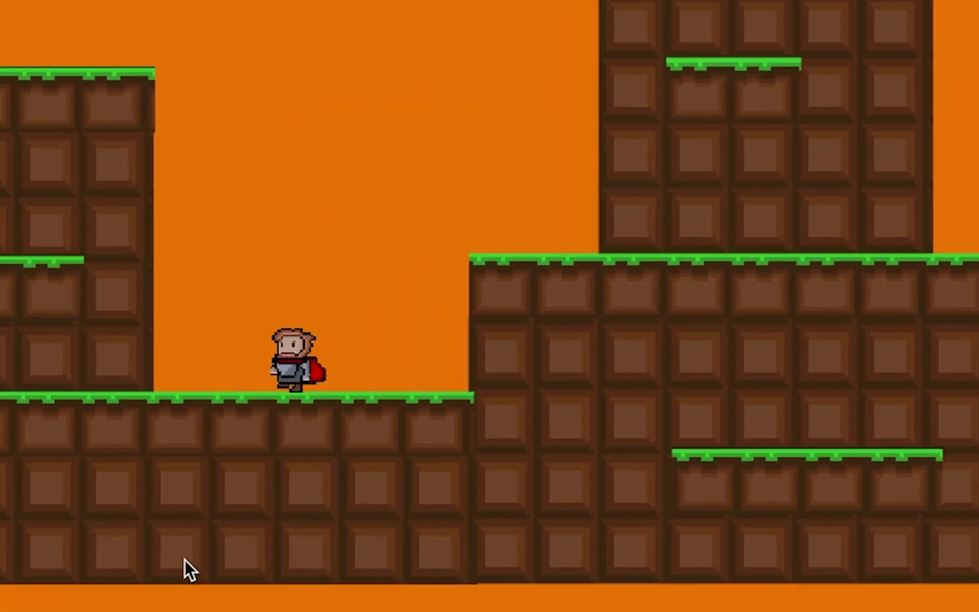
key("space")
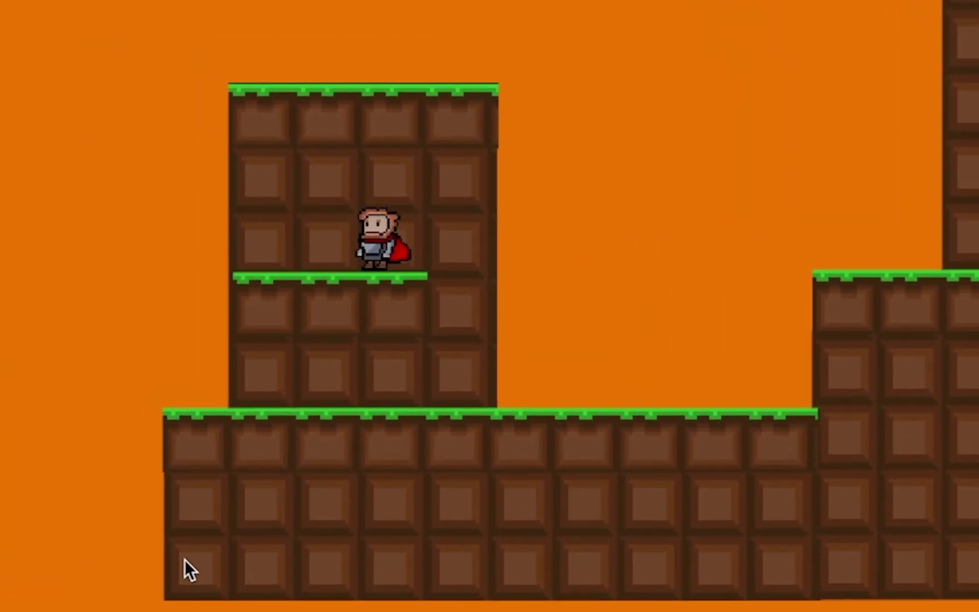
key("Down")
key("space")
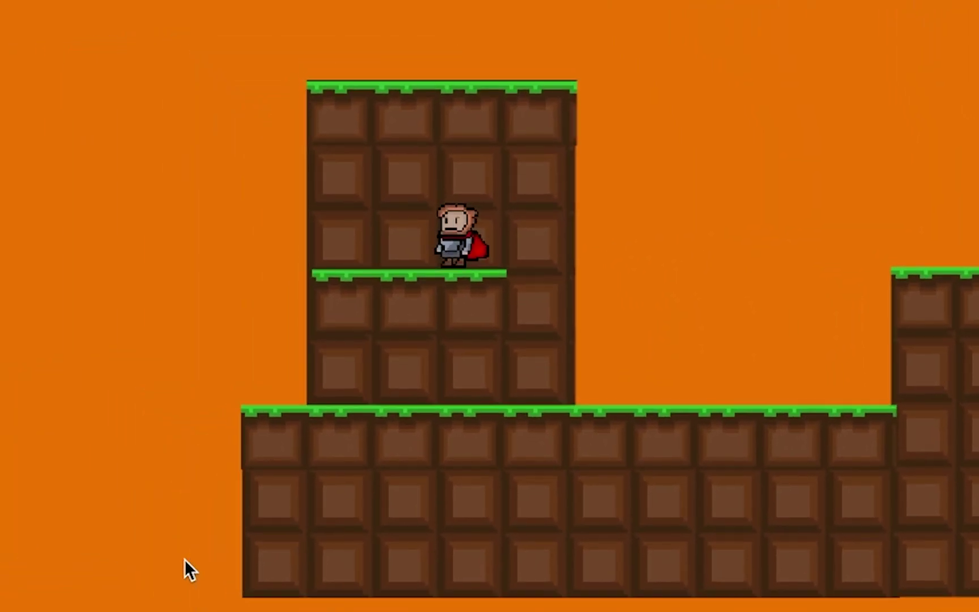
key("space")
key("Down")
- Playtest dropping the knight through the middle grass ledge and jumping across the lower platforms to the right
key("Right")
key("space")
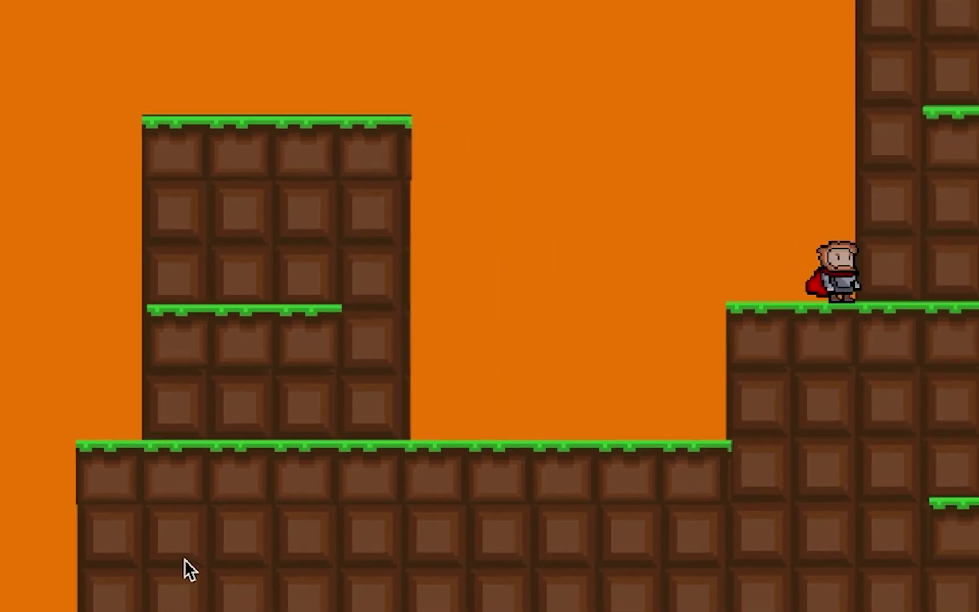
key("space")
key("Right")
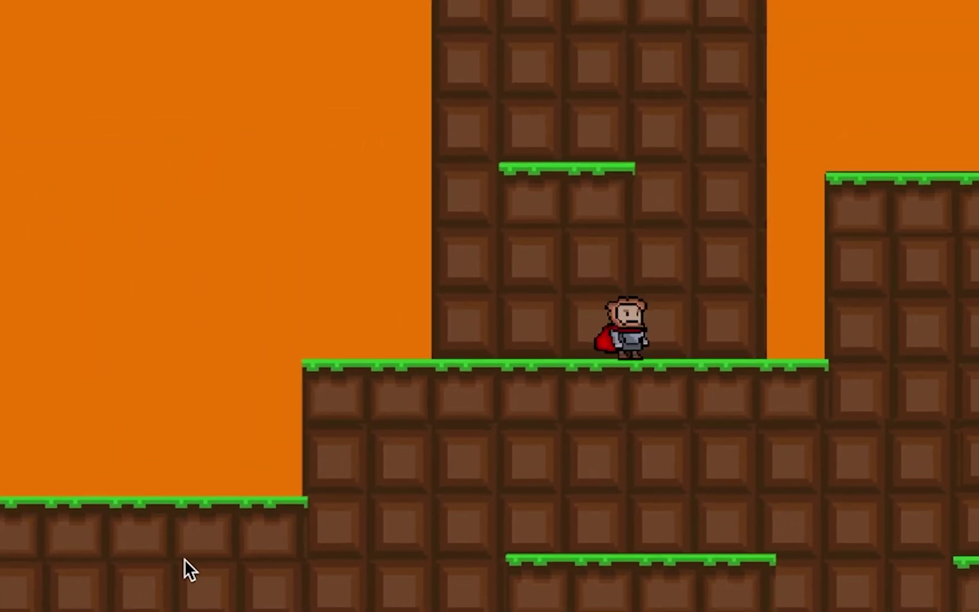
key("space")
key("Down")
key("Right")
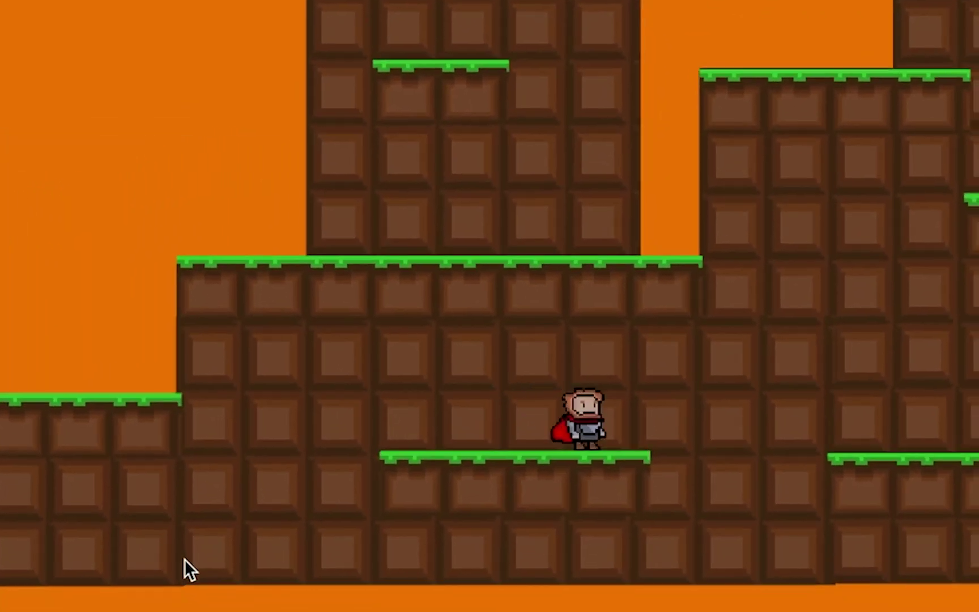
key("space")
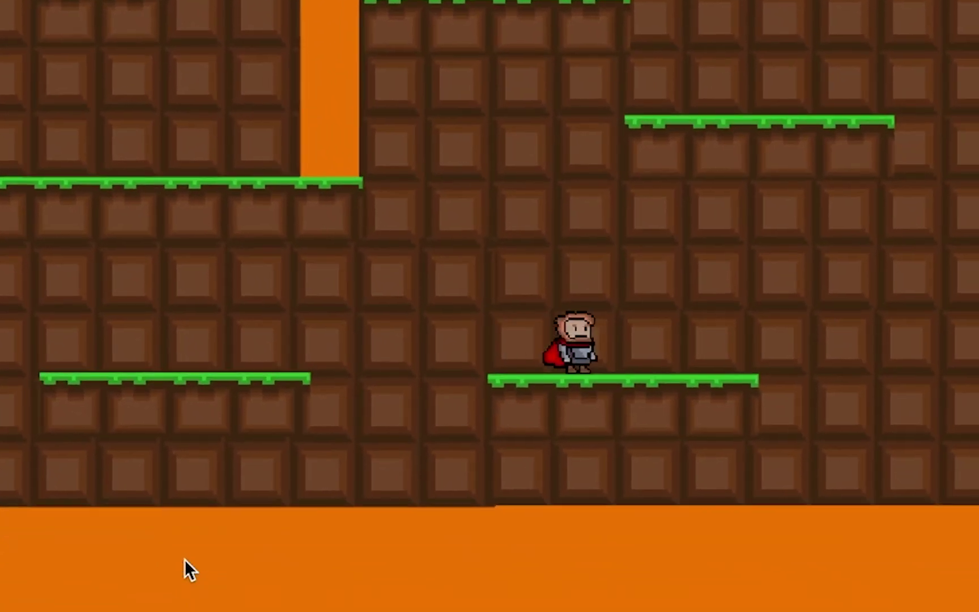
key("Right")
key("space")
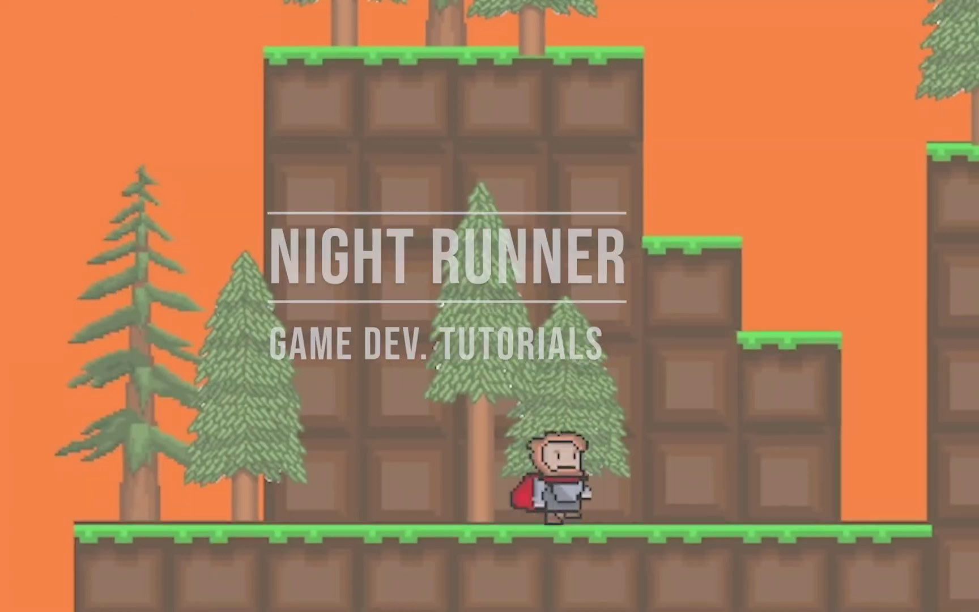